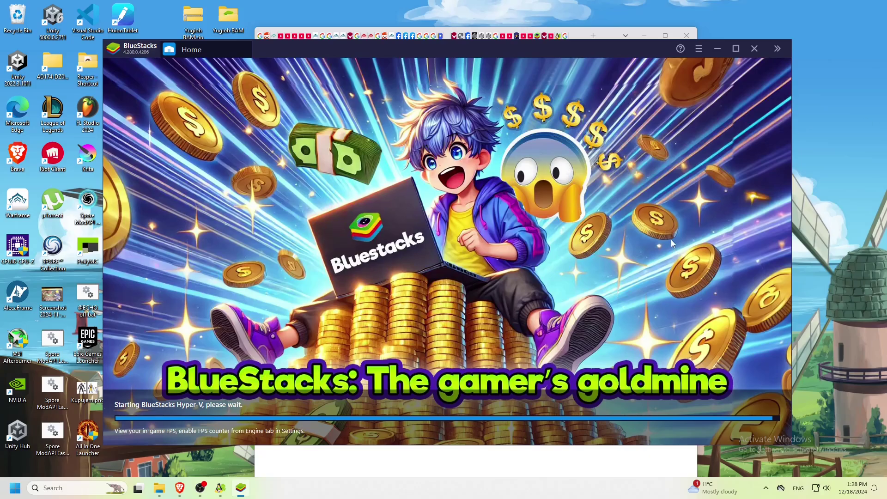
# Minimize the browser window and go to the Yugioh BAM folder that contains BSTweaker6 in File Explorer.
pyautogui.click(646, 36)
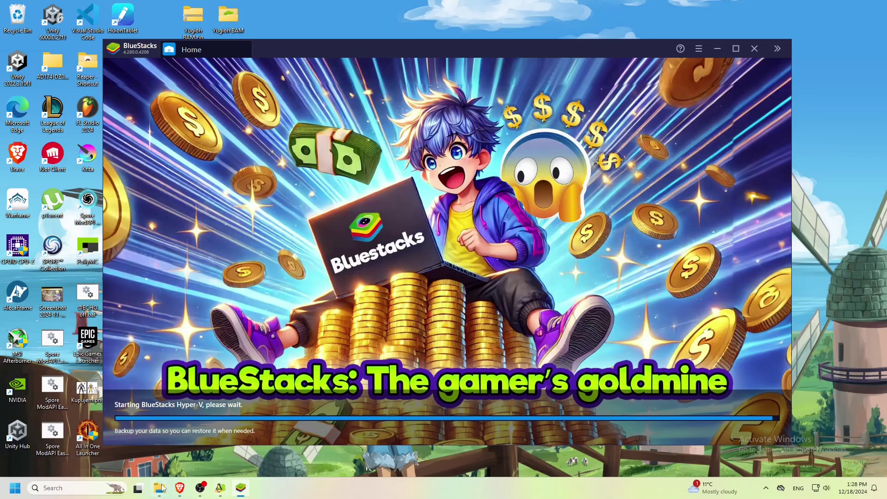
pyautogui.moveTo(159, 488)
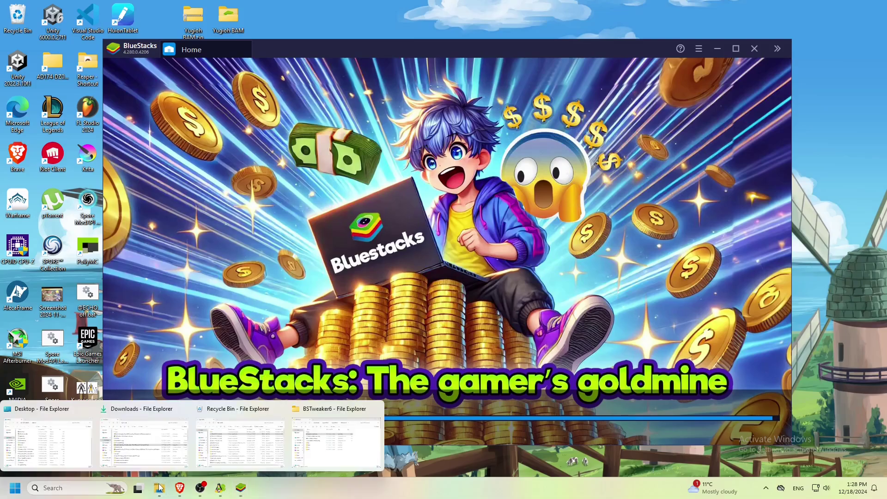
pyautogui.click(351, 446)
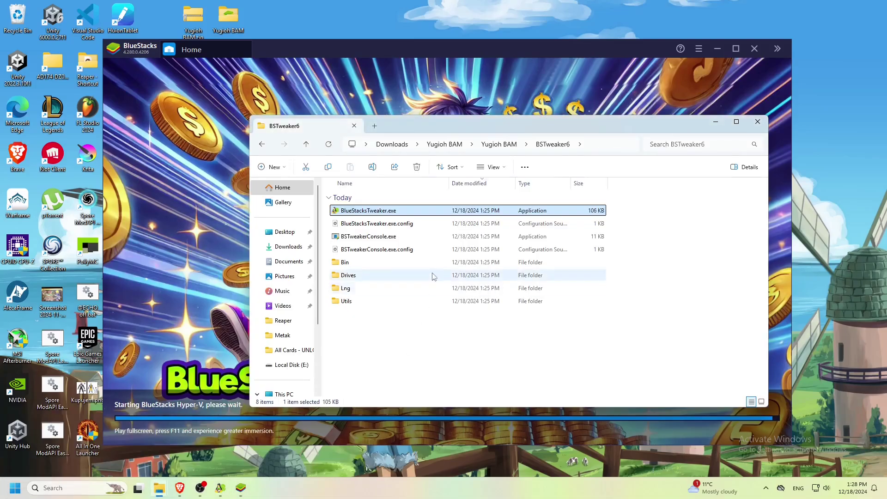
pyautogui.click(497, 144)
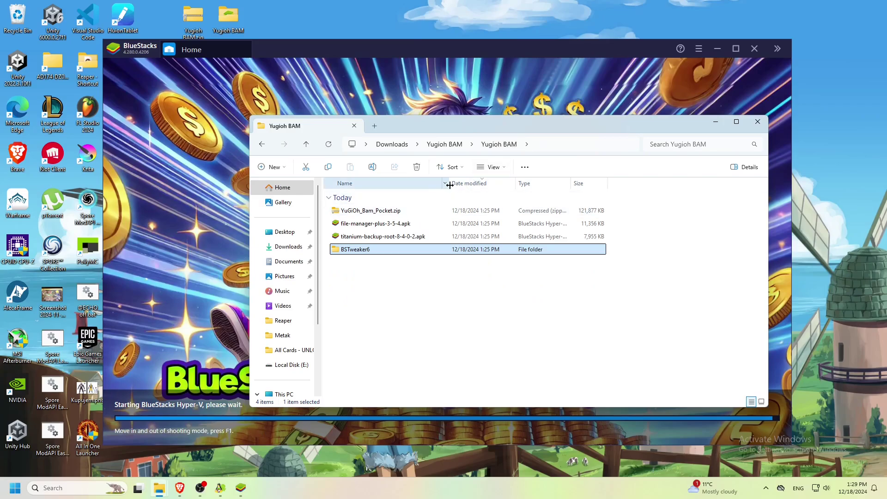
# Widen the folder's Name column and move the File Explorer and BlueStacks windows apart.
pyautogui.moveTo(447, 185); pyautogui.dragTo(492, 185)
pyautogui.rightClick(475, 303)
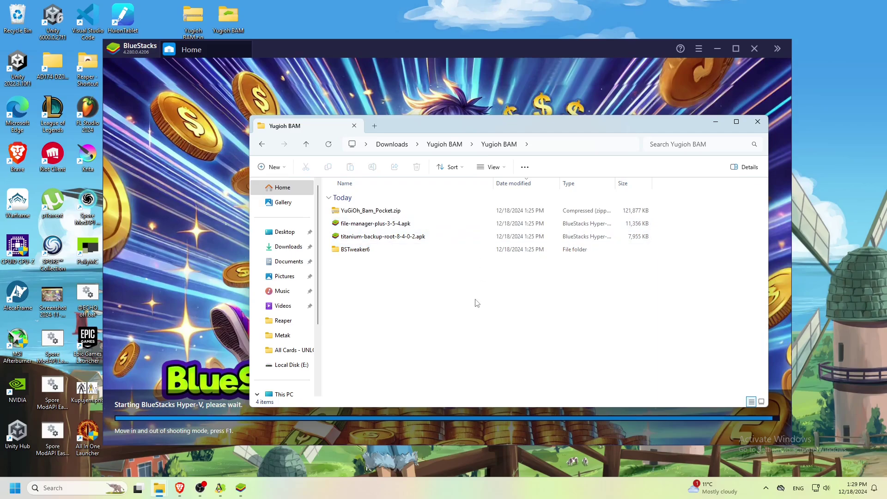
pyautogui.click(494, 337)
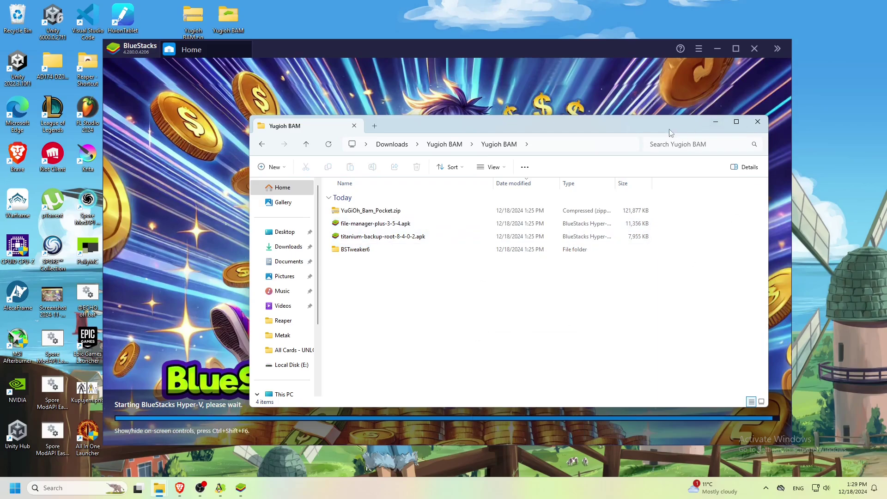
pyautogui.moveTo(671, 133); pyautogui.dragTo(286, 130)
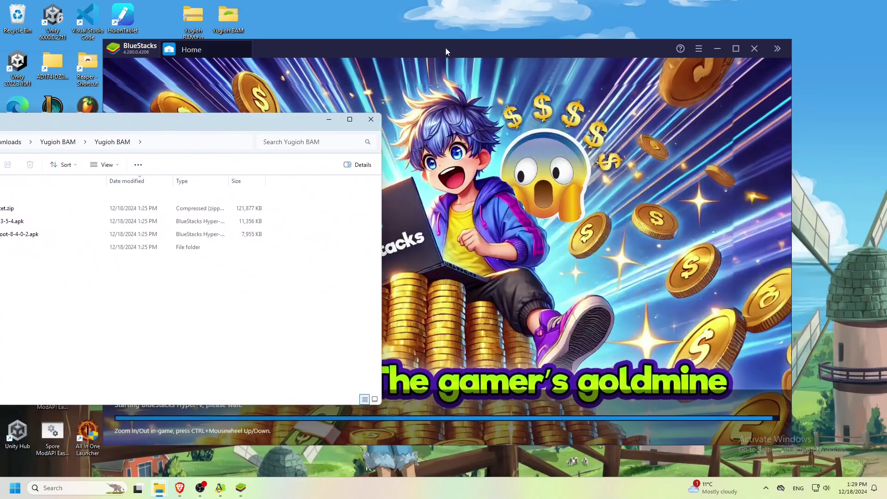
pyautogui.moveTo(451, 49); pyautogui.dragTo(508, 52)
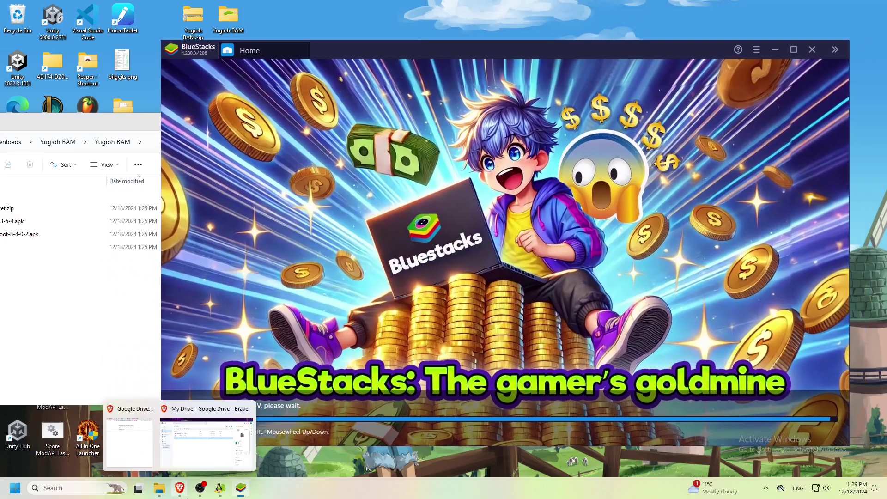
pyautogui.click(200, 488)
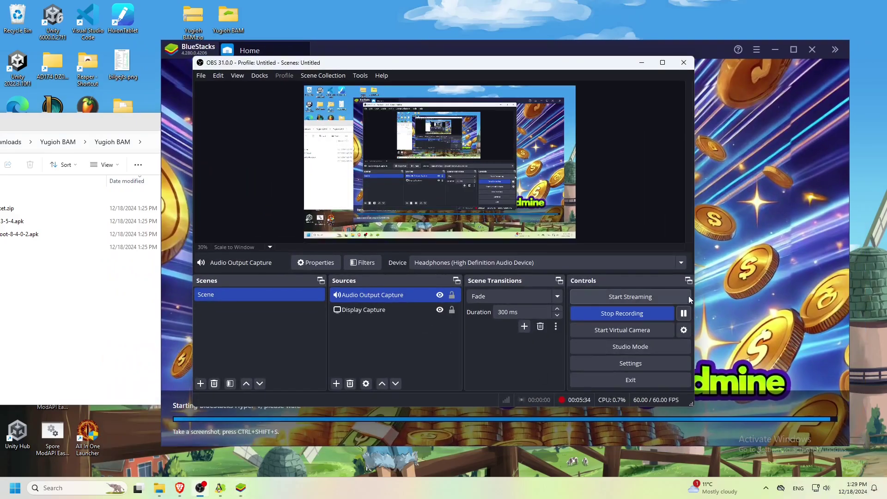
pyautogui.click(683, 313)
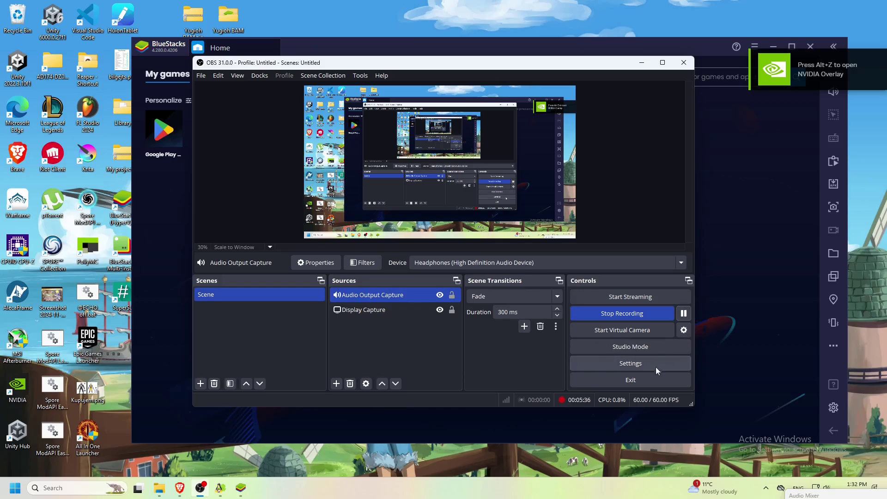
pyautogui.click(642, 62)
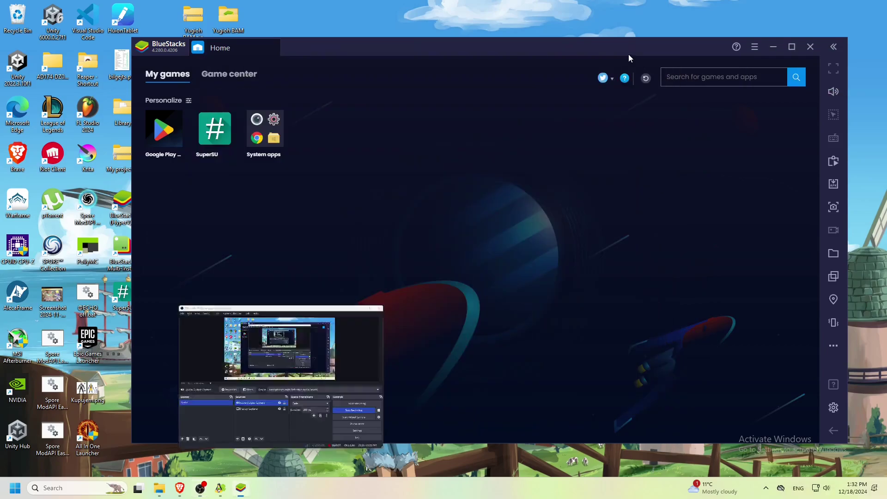
# Open the SuperSU settings in BlueStacks and disable Re-authentication.
pyautogui.click(237, 130)
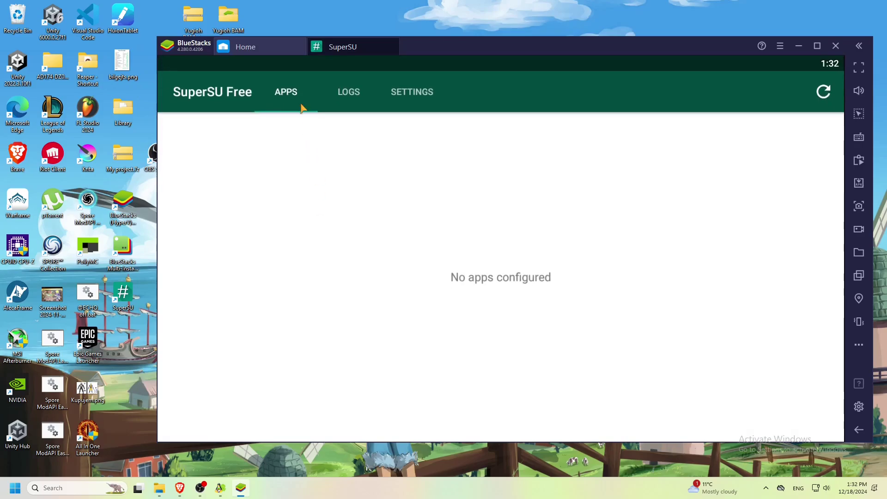
pyautogui.click(363, 91)
pyautogui.click(399, 94)
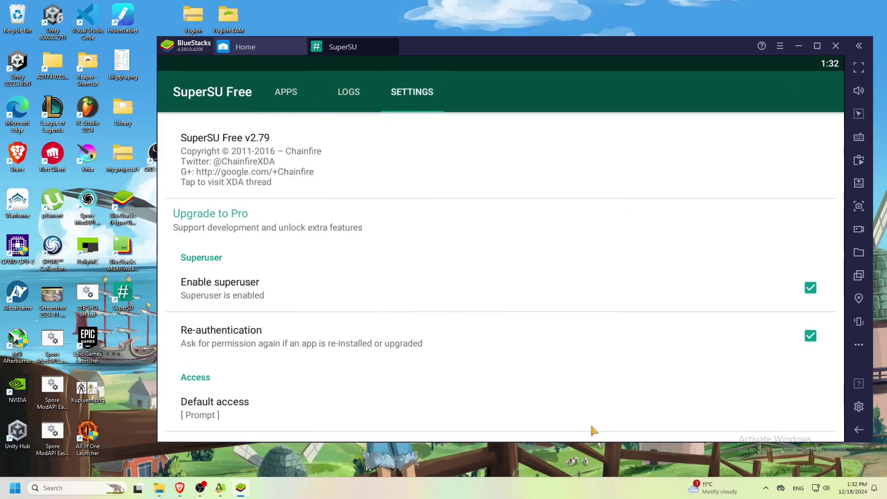
pyautogui.scroll(-3, 594, 391)
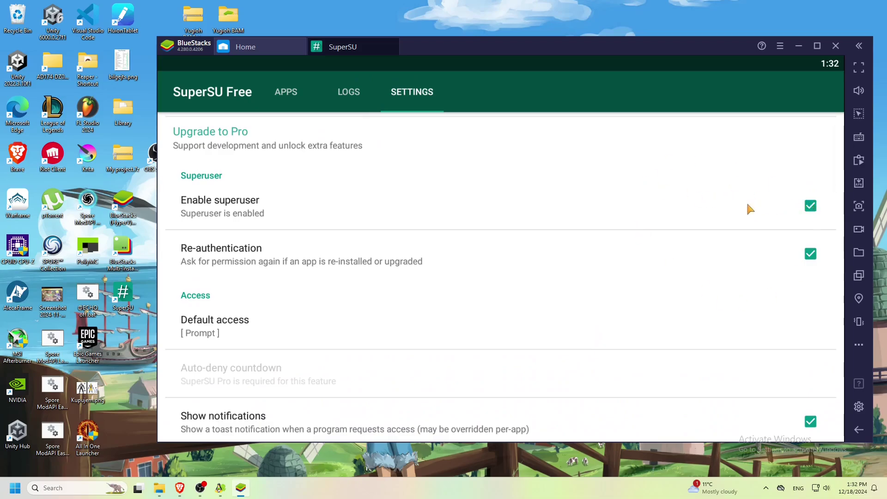
pyautogui.click(809, 254)
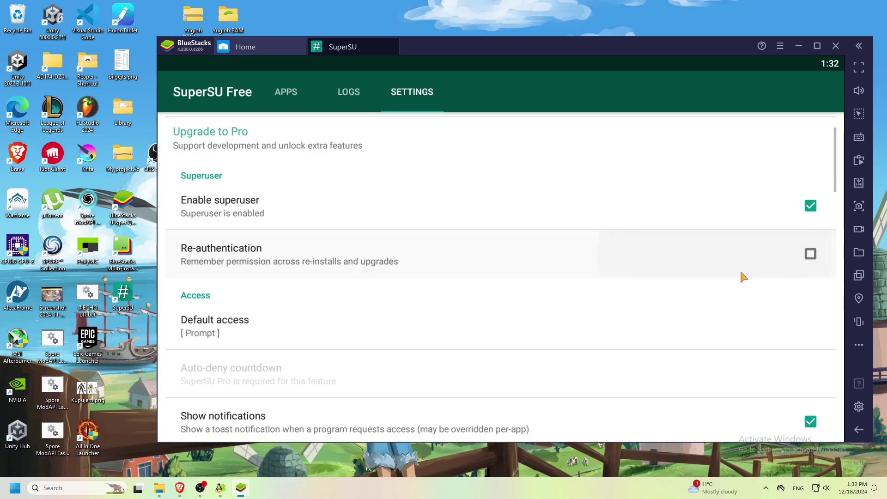
# Set SuperSU's default access to Grant.
pyautogui.scroll(-3, 653, 268)
pyautogui.click(621, 251)
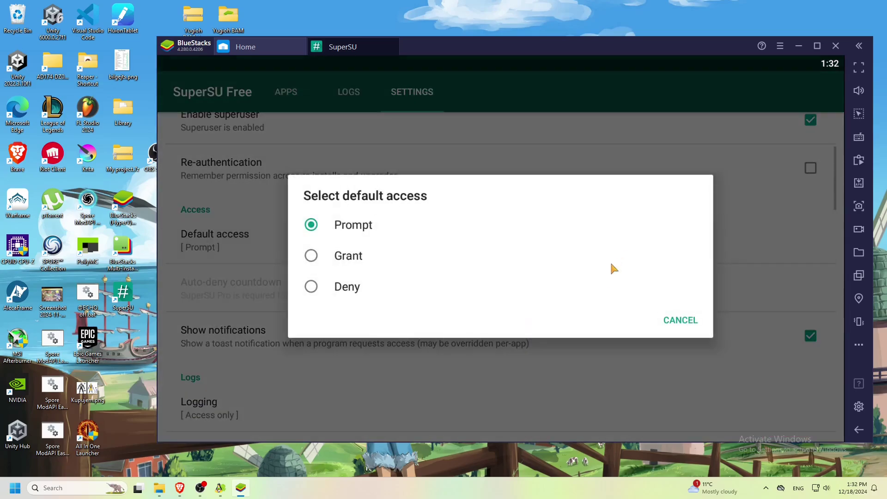
pyautogui.click(311, 255)
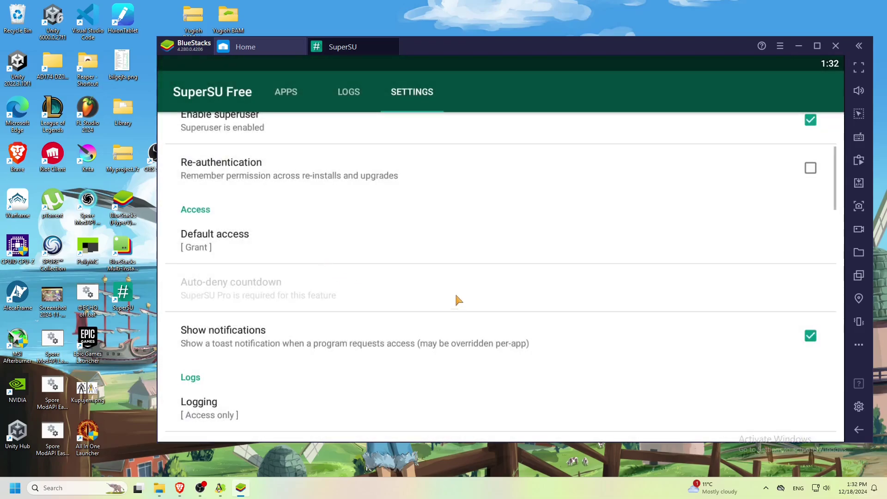
# Turn on Enable su during boot in SuperSU's Security settings.
pyautogui.scroll(-3, 457, 298)
pyautogui.scroll(-3, 457, 300)
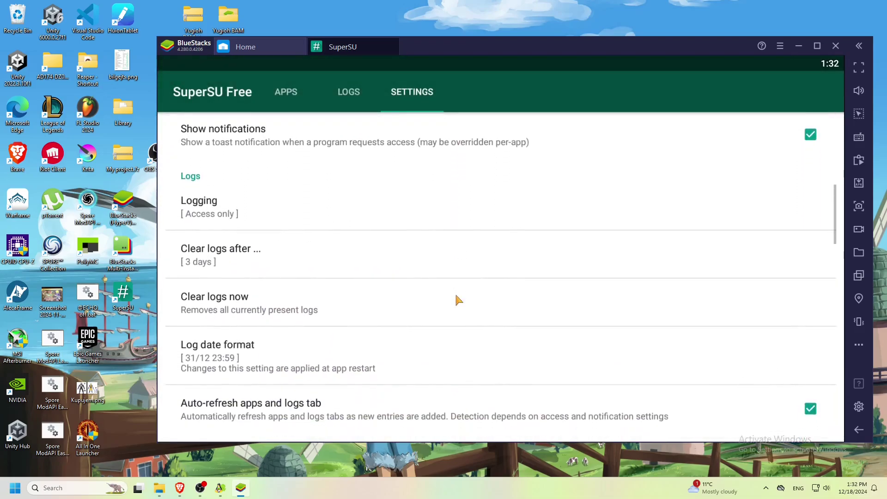
pyautogui.scroll(-3, 449, 282)
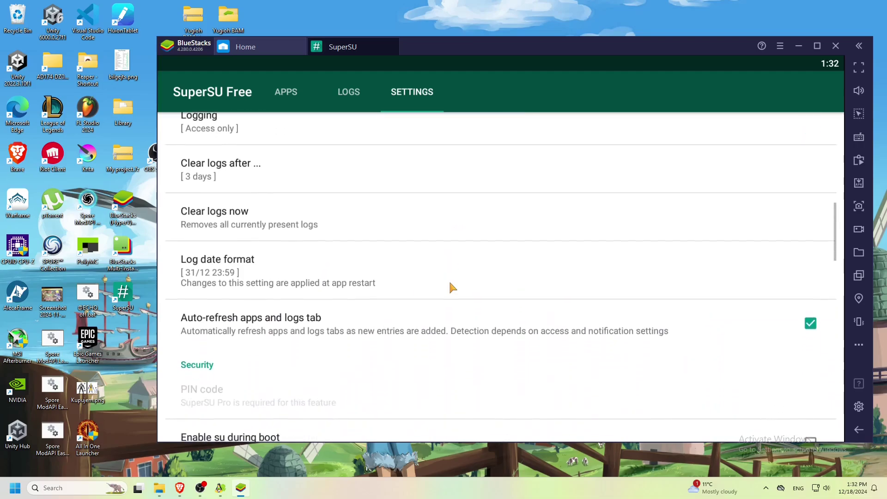
pyautogui.scroll(-5, 299, 220)
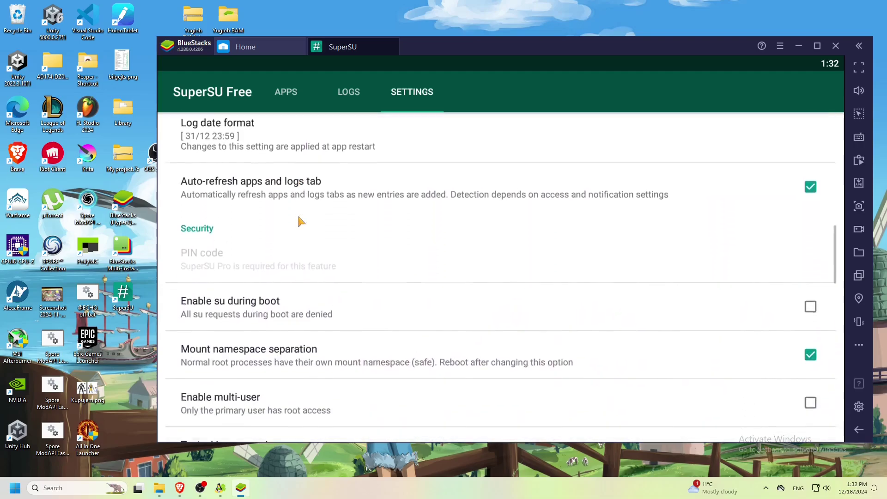
pyautogui.scroll(-2, 299, 222)
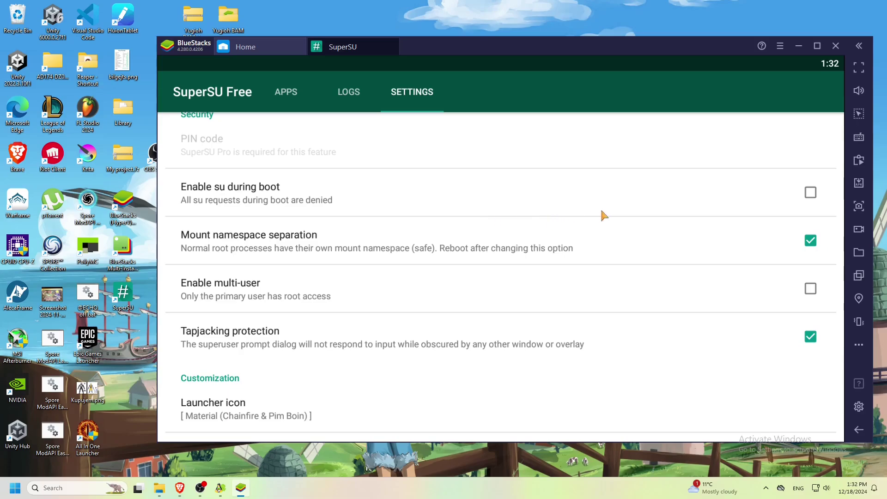
pyautogui.click(810, 192)
# Look through the remaining SuperSU settings, leave them as they are, and return to the BlueStacks home screen.
pyautogui.scroll(-2, 670, 256)
pyautogui.scroll(-2, 671, 257)
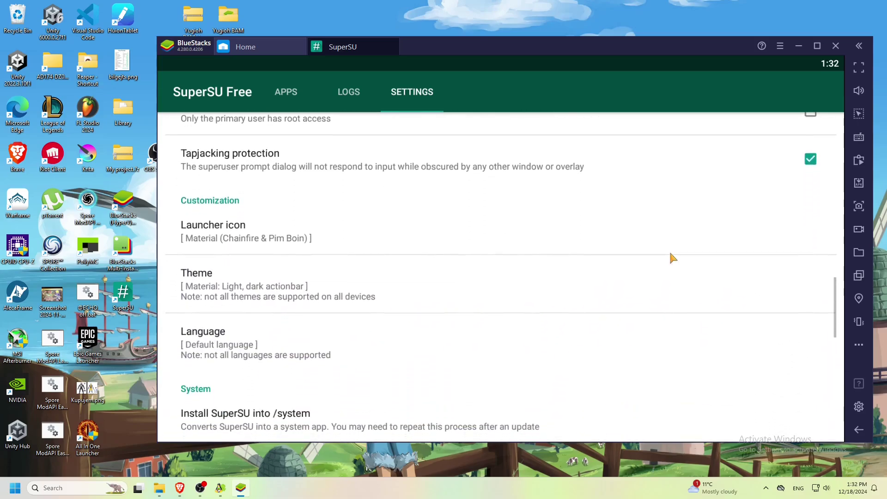
pyautogui.scroll(-3, 670, 256)
pyautogui.scroll(-7, 670, 253)
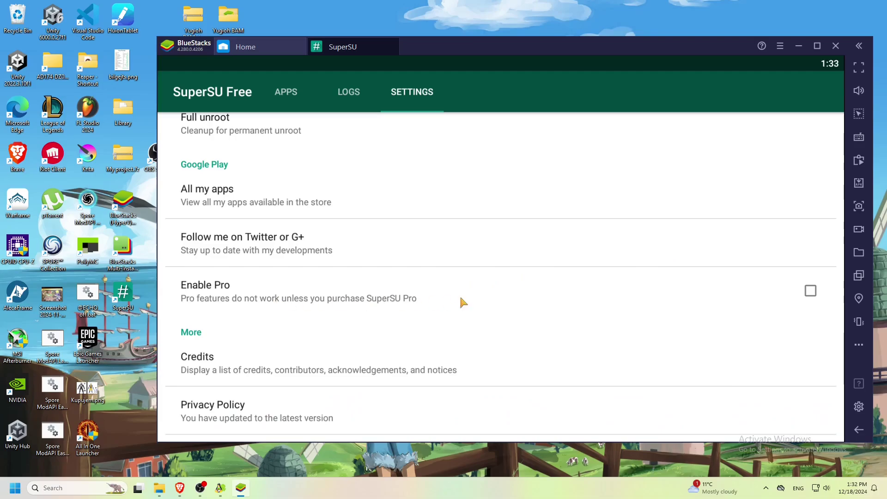
pyautogui.scroll(-1, 748, 346)
pyautogui.click(858, 429)
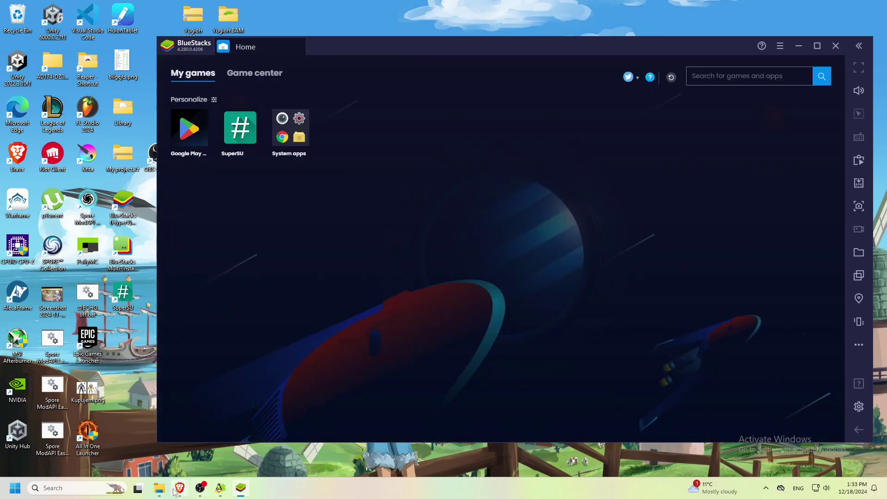
# Install file-manager-plus-3-5-4.apk and titanium-backup-root-8-4-0-2.apk into BlueStacks from the Yugioh BAM folder in File Explorer.
pyautogui.moveTo(159, 488)
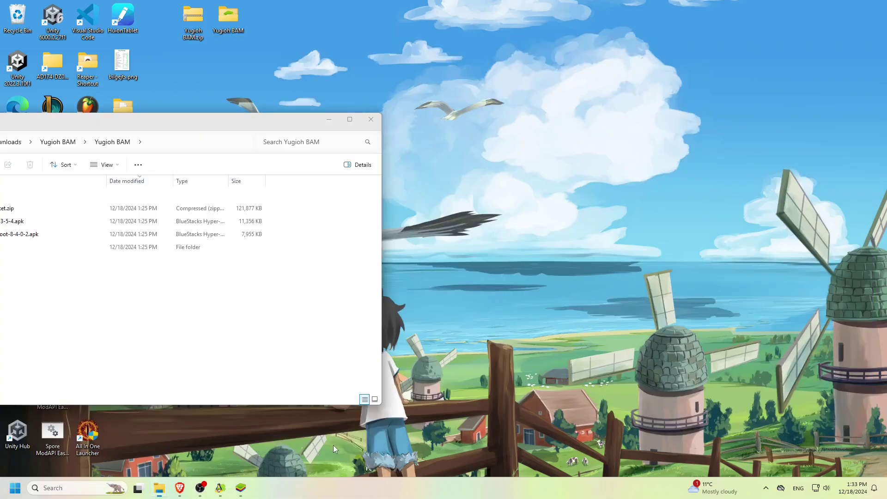
pyautogui.click(333, 445)
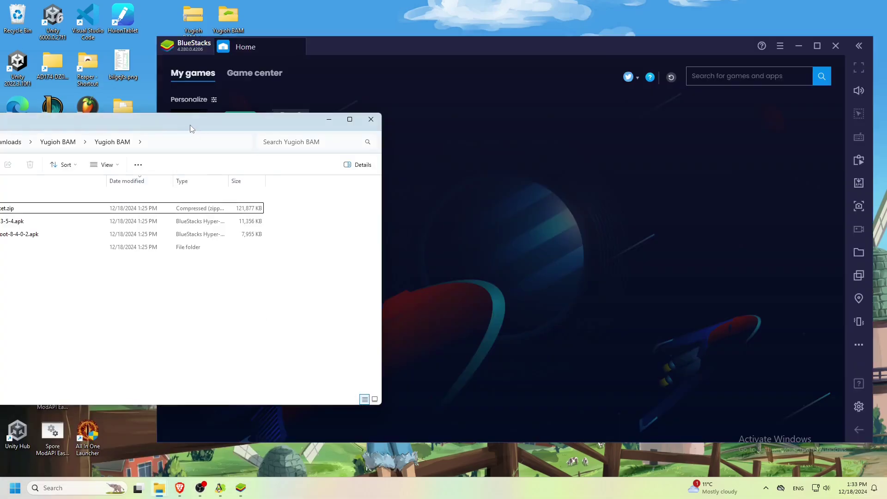
pyautogui.moveTo(190, 125); pyautogui.dragTo(416, 208)
pyautogui.moveTo(176, 307); pyautogui.dragTo(459, 156)
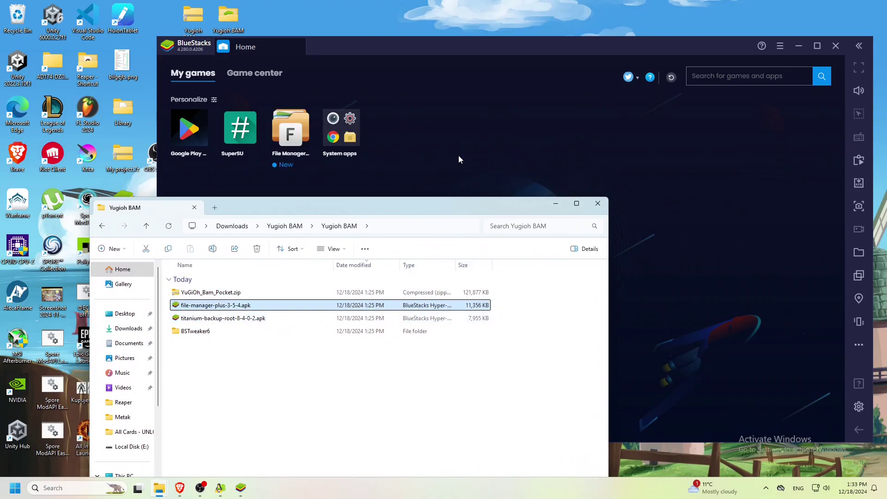
pyautogui.click(226, 320)
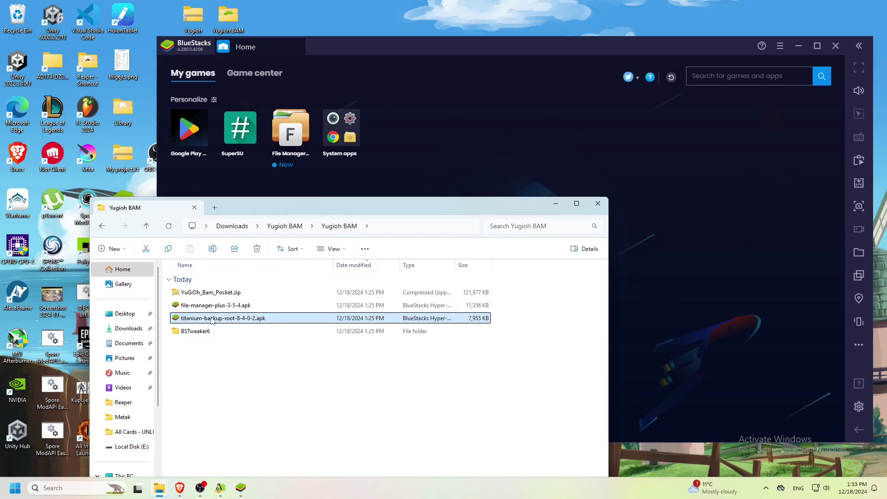
pyautogui.moveTo(498, 150); pyautogui.dragTo(466, 141)
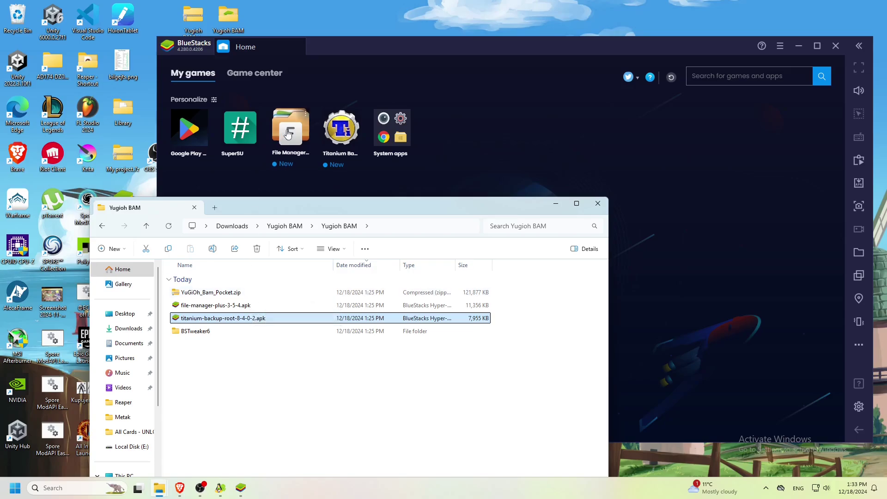
# Launch Titanium Backup and install the Titanium Backup Add-on.
pyautogui.click(337, 134)
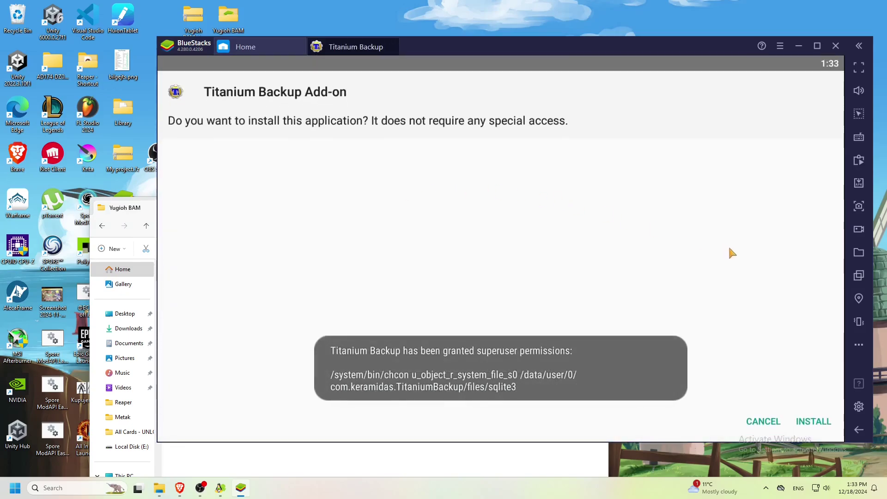
pyautogui.click(827, 421)
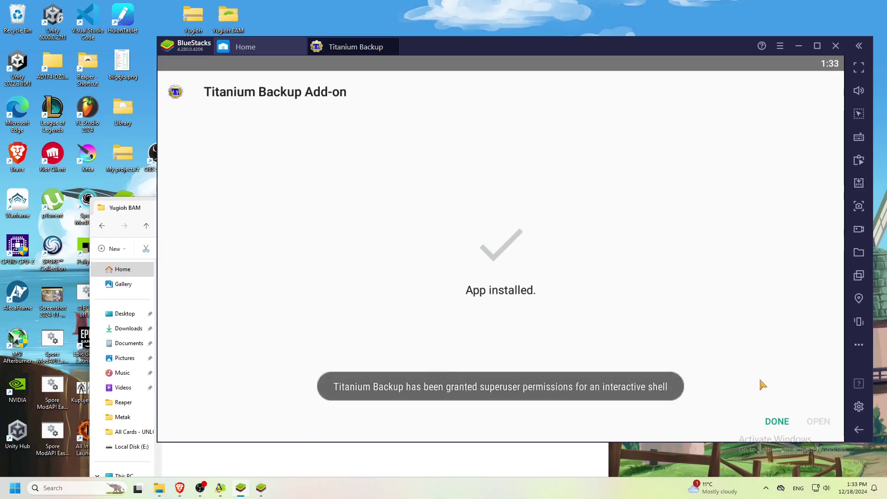
pyautogui.click(779, 419)
# Reopen Titanium Backup, dismissing its changelog and namespace separation warning, and browse the Backup/Restore app list.
pyautogui.click(342, 128)
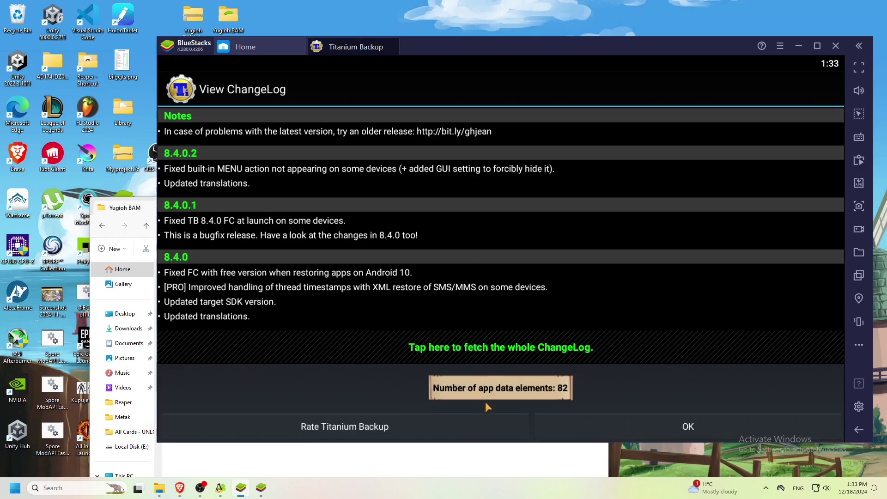
pyautogui.click(655, 421)
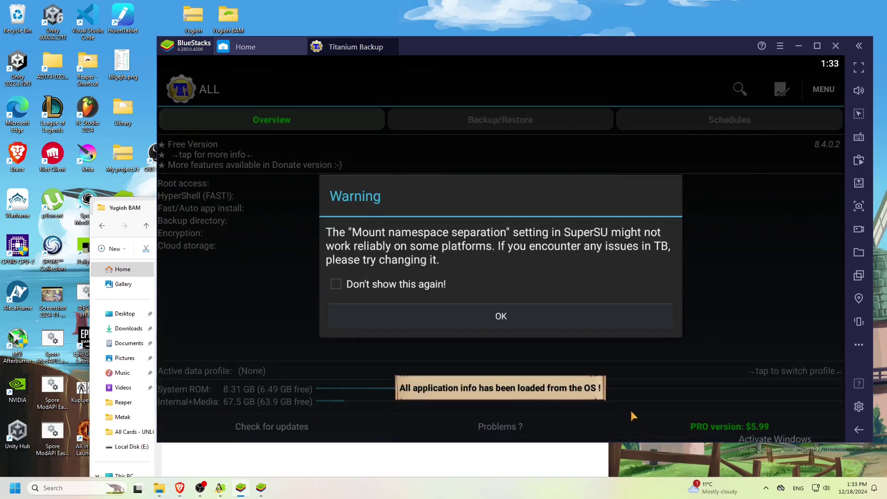
pyautogui.click(502, 317)
pyautogui.click(435, 125)
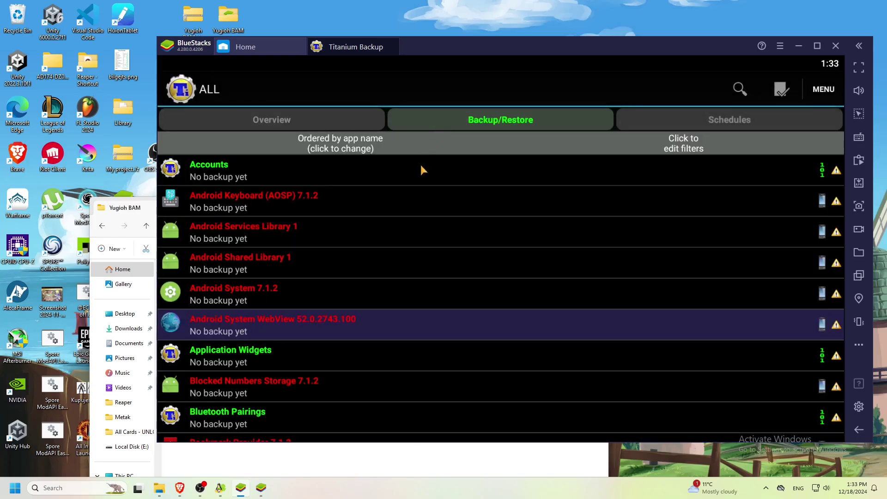
pyautogui.scroll(-5, 421, 170)
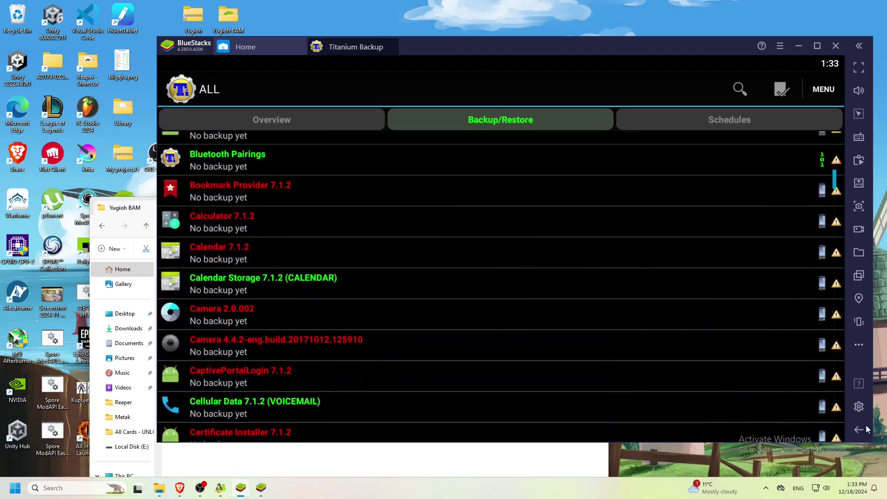
# Leave Titanium Backup, launch File Manager + and allow it to access device files, and exit to the BlueStacks home screen.
pyautogui.click(865, 429)
pyautogui.click(302, 155)
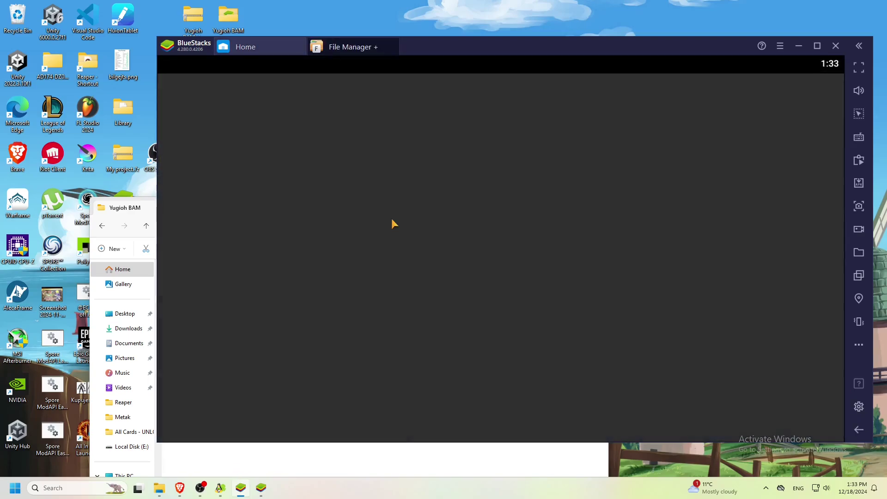
pyautogui.click(525, 407)
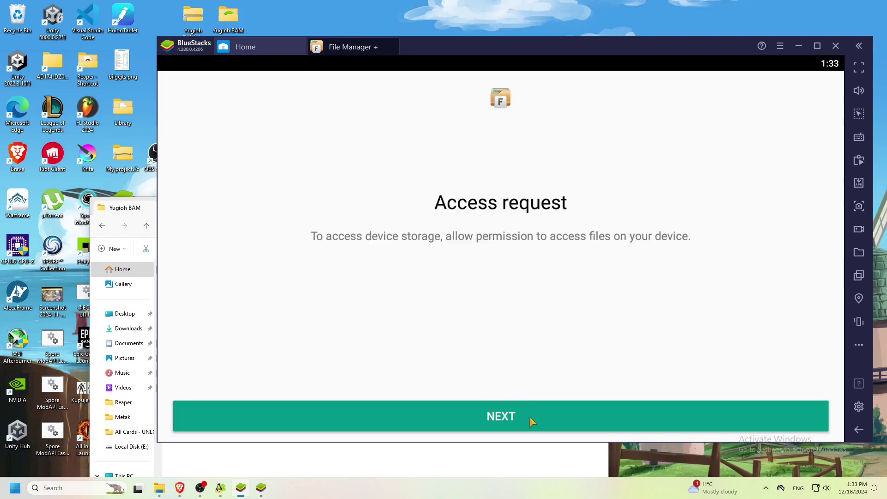
pyautogui.click(530, 417)
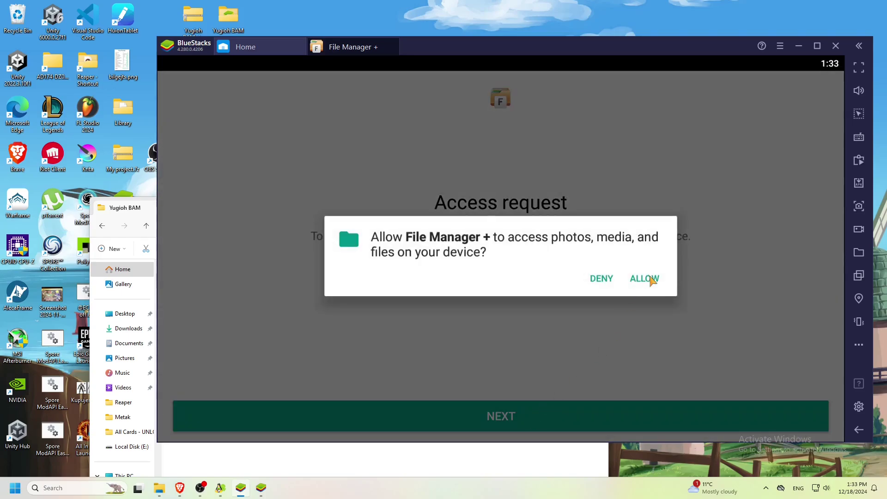
pyautogui.click(651, 279)
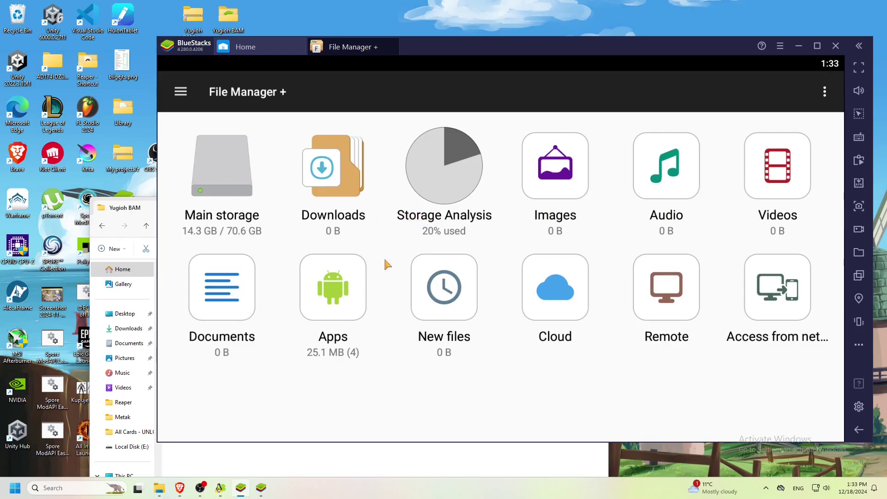
pyautogui.click(863, 429)
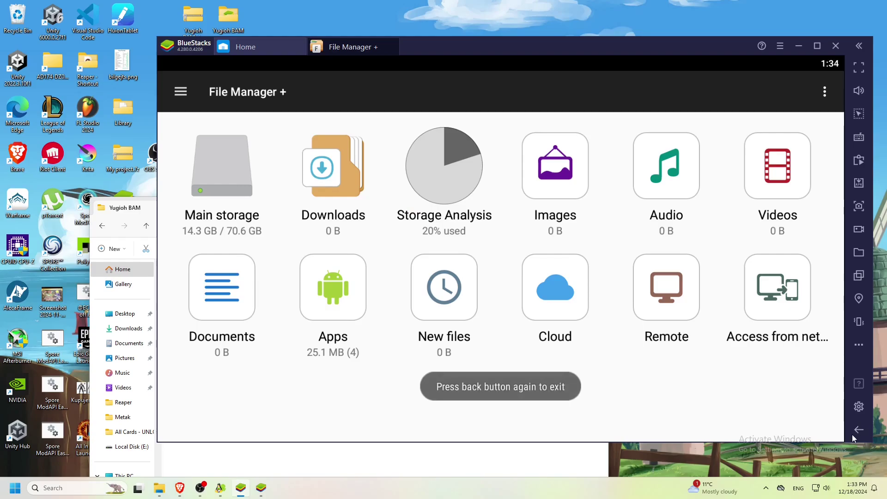
pyautogui.click(858, 432)
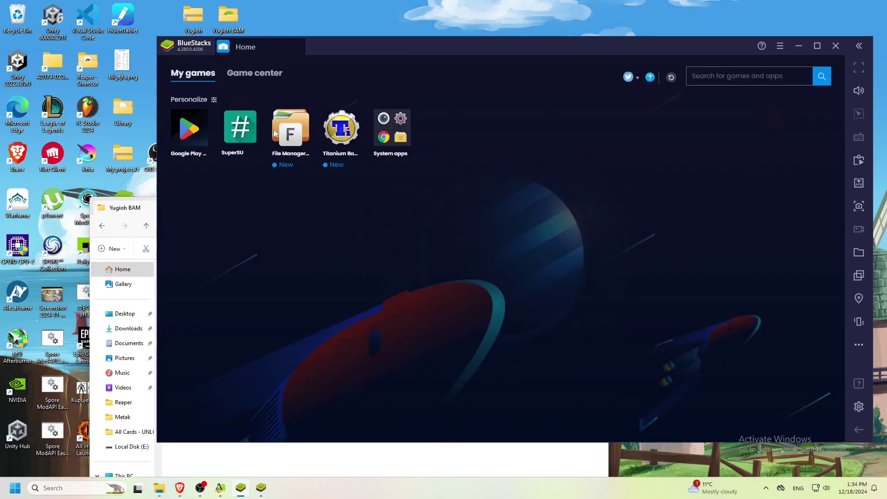
# Import YuGiOh_Bam_Pocket.zip from the Yugioh BAM folder in the Windows Downloads through Media Manager, and exit Media Manager.
pyautogui.click(392, 128)
pyautogui.click(575, 210)
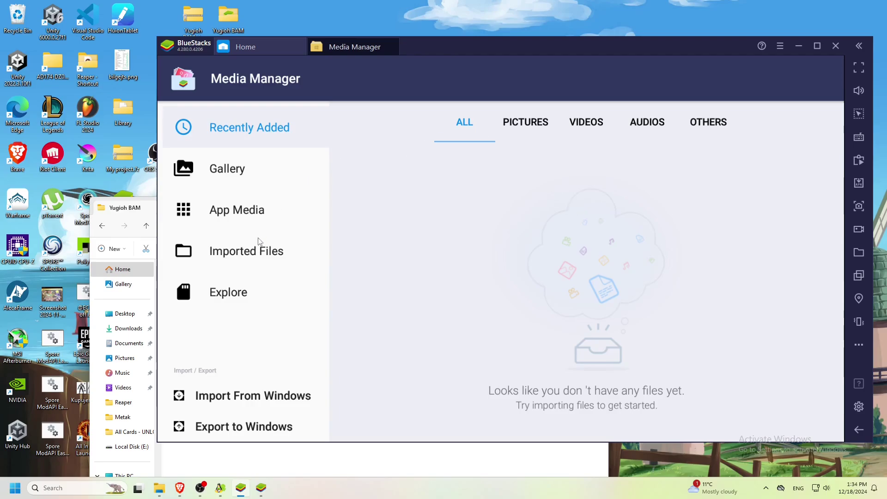
pyautogui.click(257, 252)
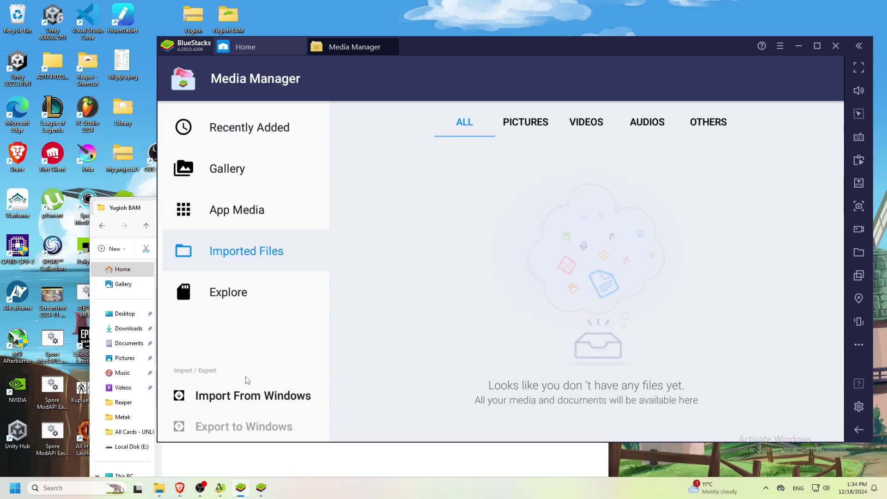
pyautogui.click(248, 397)
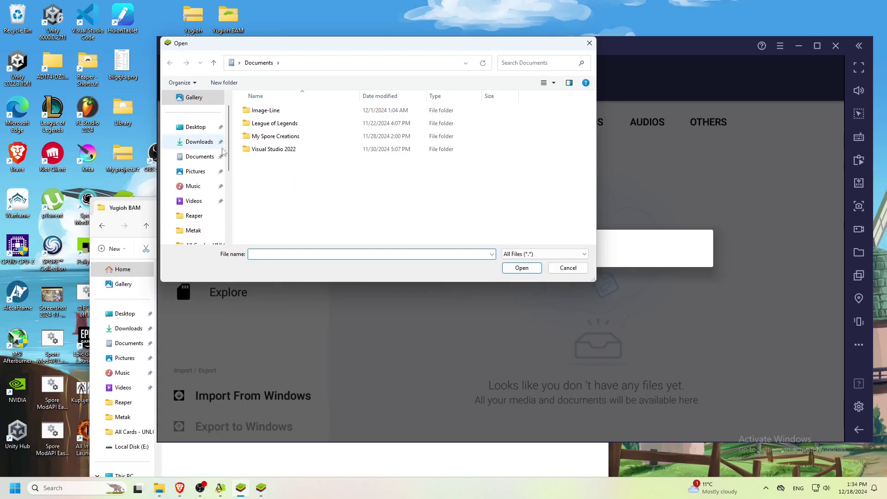
pyautogui.click(198, 143)
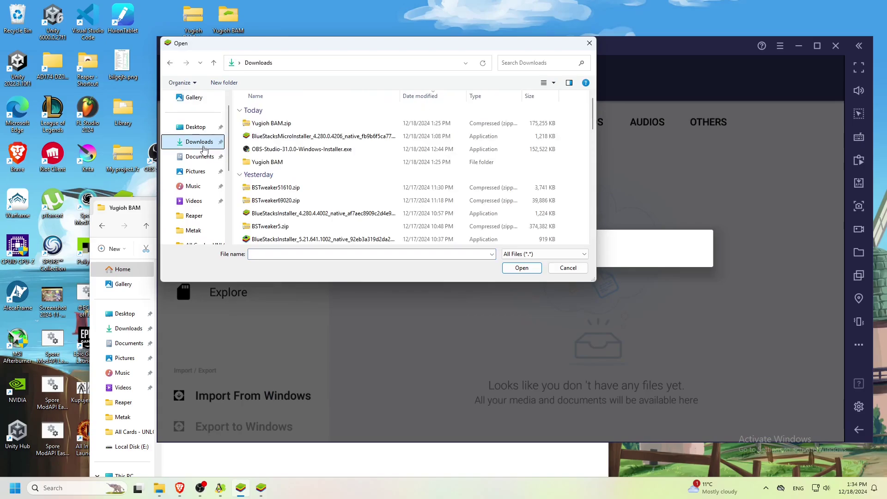
pyautogui.doubleClick(293, 162)
pyautogui.doubleClick(277, 122)
pyautogui.click(281, 124)
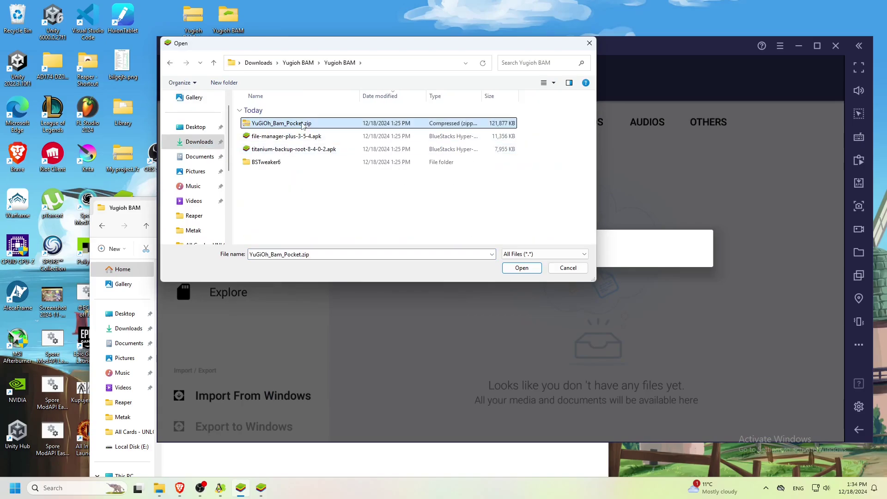
pyautogui.click(523, 268)
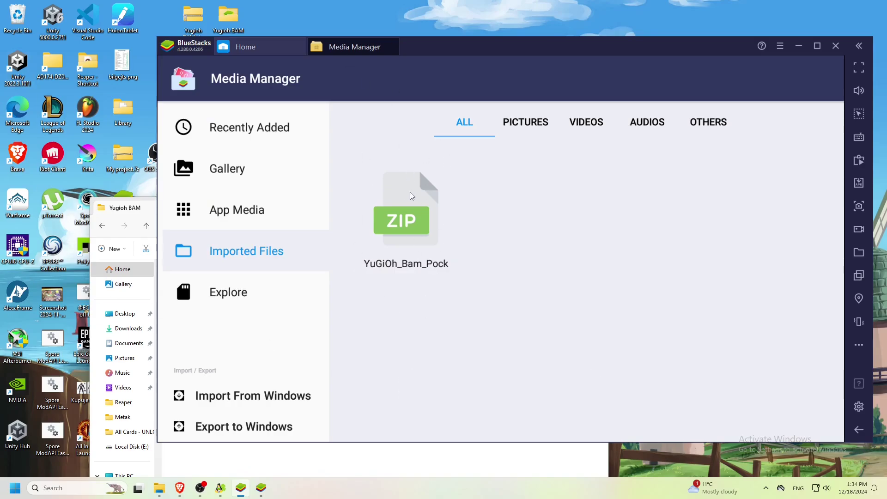
pyautogui.click(858, 429)
pyautogui.click(858, 429)
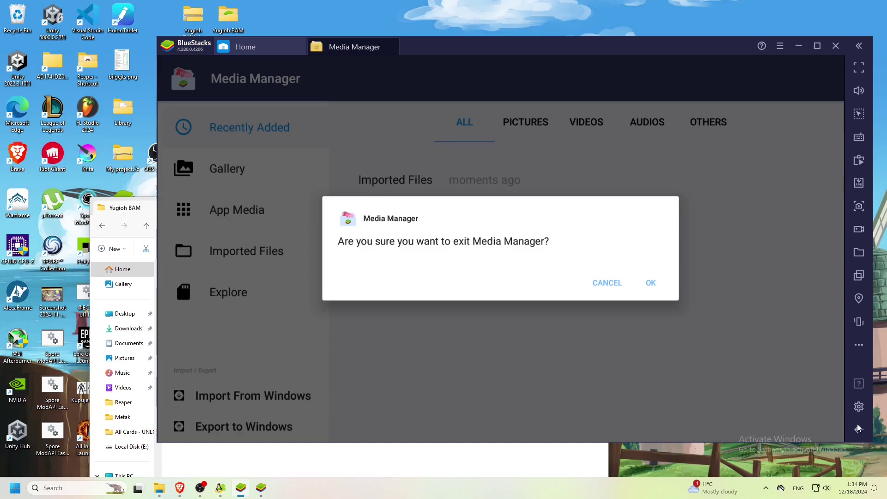
pyautogui.click(651, 282)
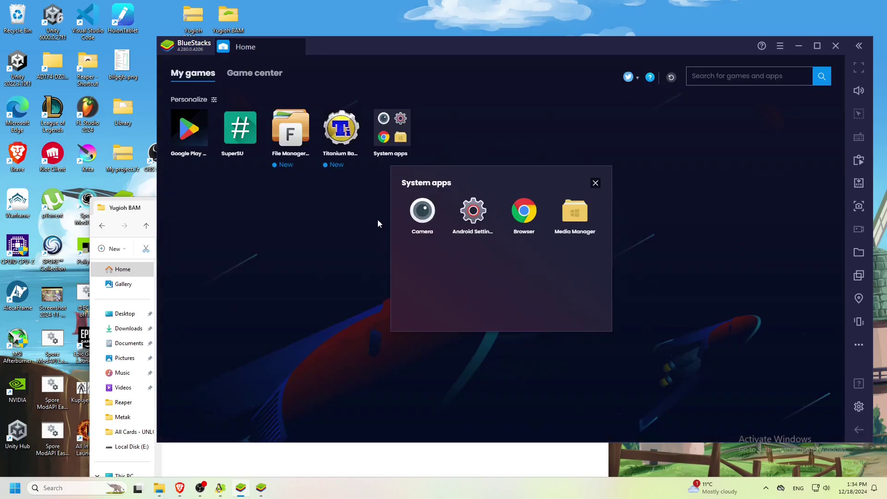
# Close the System apps group and open the DCIM/SharedFolder folder of the main storage in File Manager +.
pyautogui.click(595, 185)
pyautogui.click(290, 130)
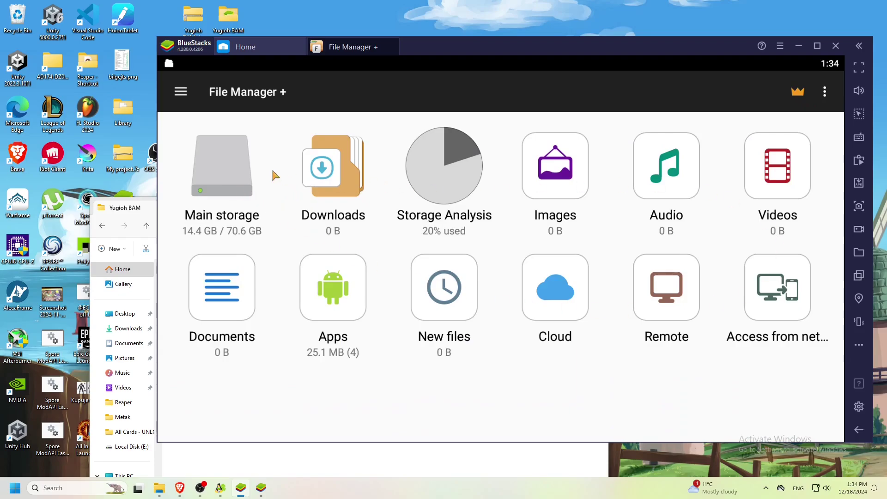
pyautogui.click(236, 164)
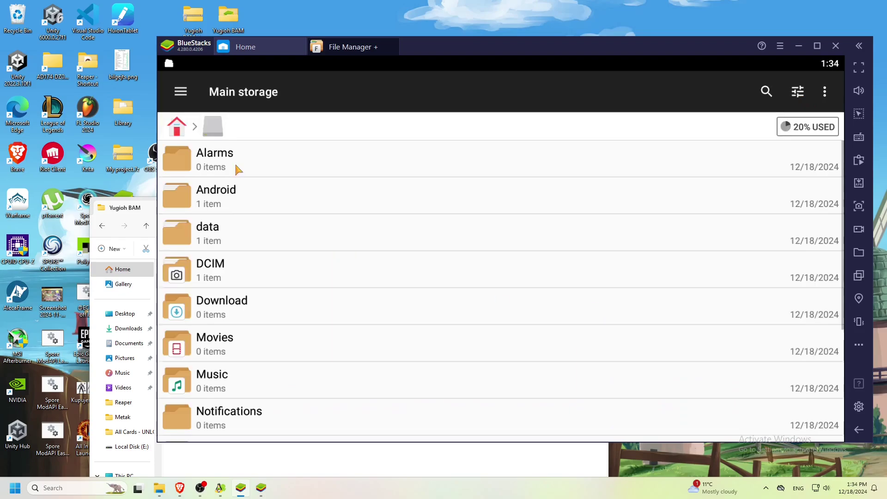
pyautogui.click(233, 264)
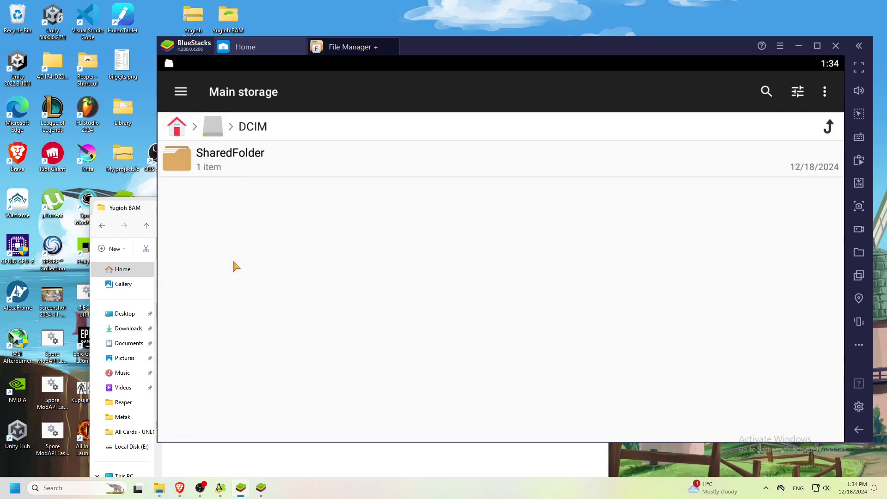
pyautogui.click(240, 167)
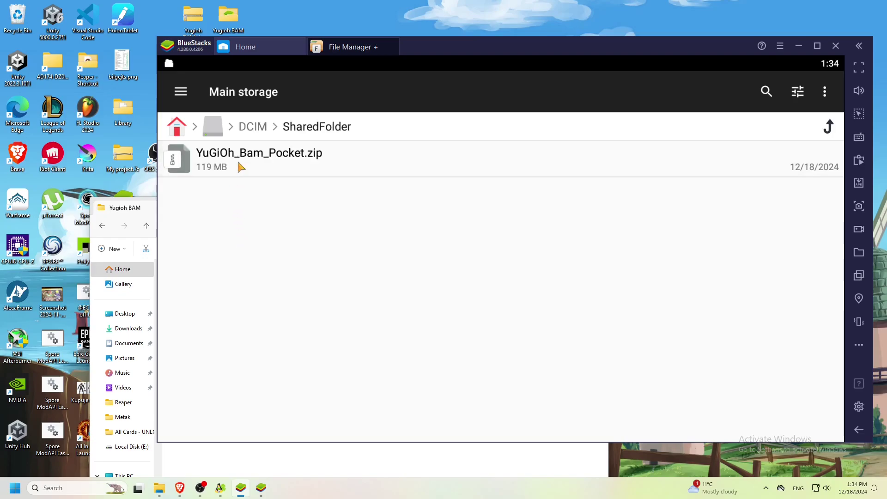
# Move YuGiOh_Bam_Pocket.zip from SharedFolder into the TitaniumBackup folder of the main storage.
pyautogui.click(586, 173)
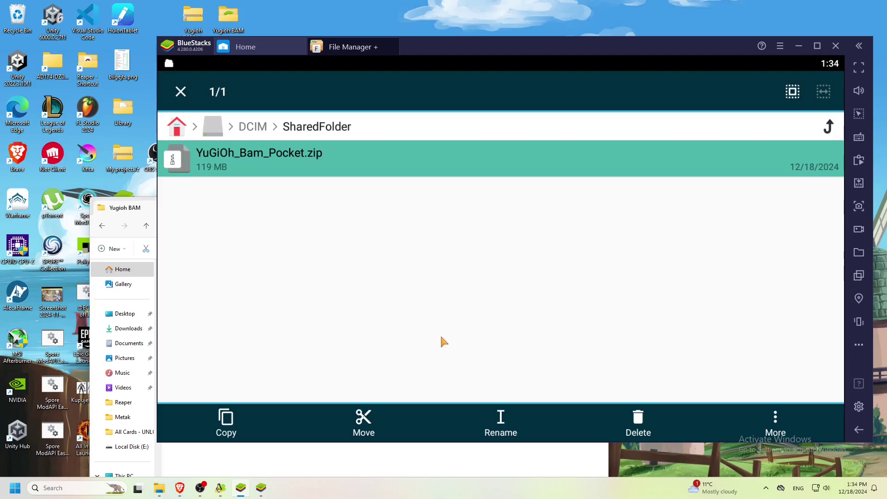
pyautogui.click(363, 418)
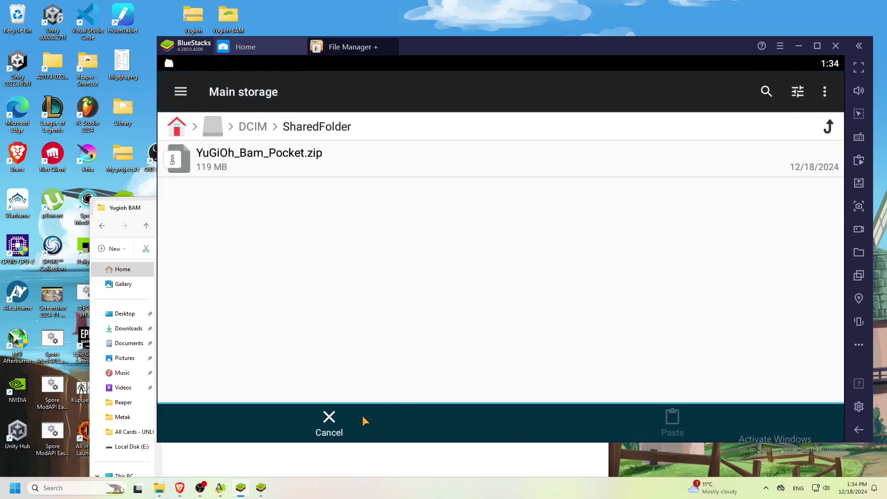
pyautogui.click(181, 92)
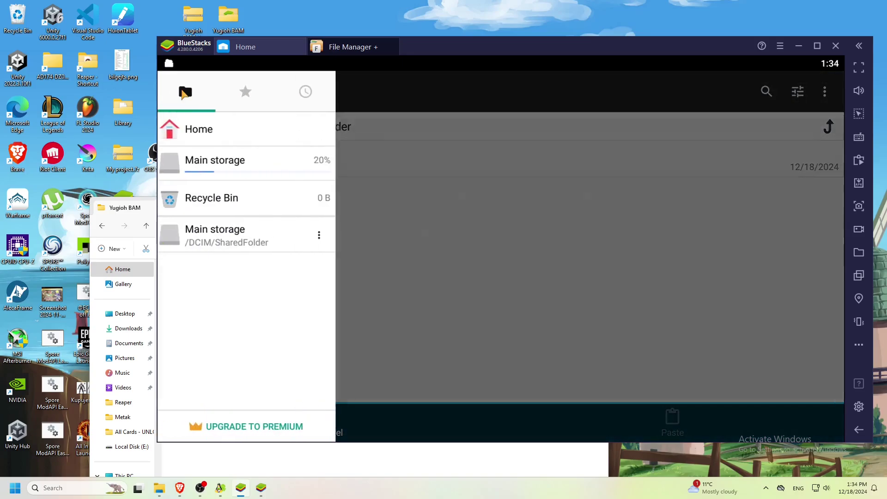
pyautogui.click(194, 129)
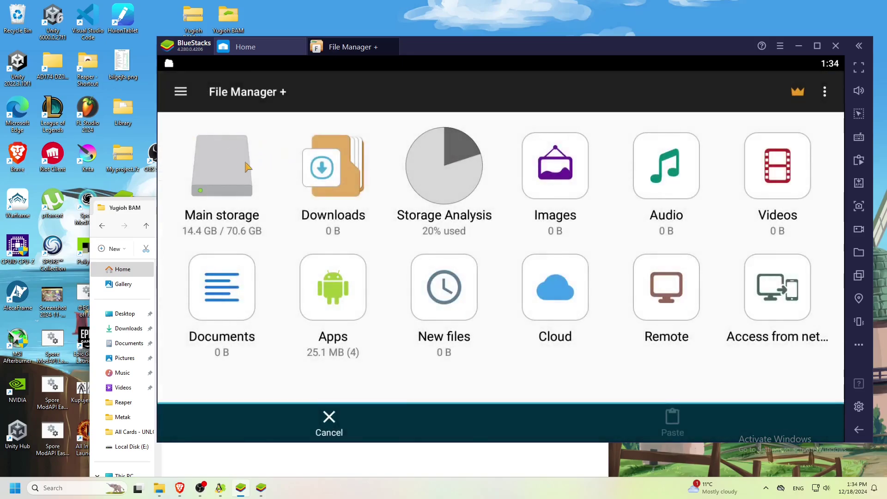
pyautogui.click(215, 173)
pyautogui.moveTo(429, 368); pyautogui.dragTo(432, 166)
pyautogui.moveTo(352, 313); pyautogui.dragTo(328, 204)
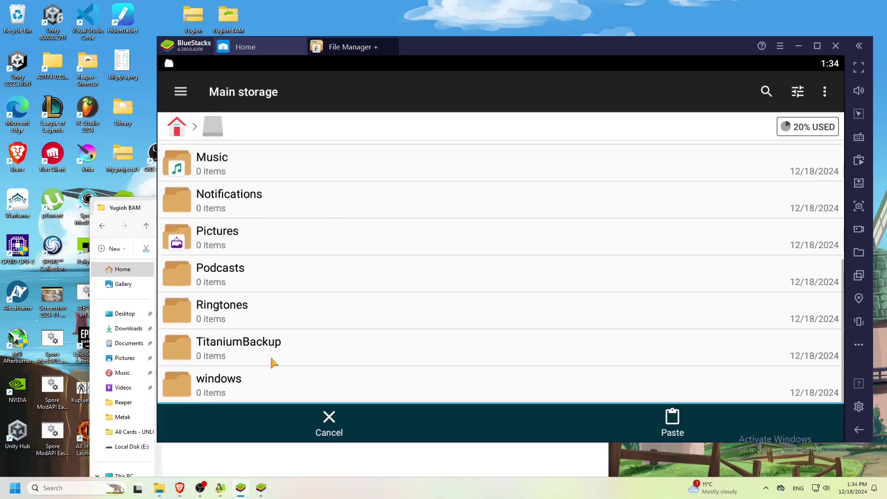
pyautogui.click(231, 349)
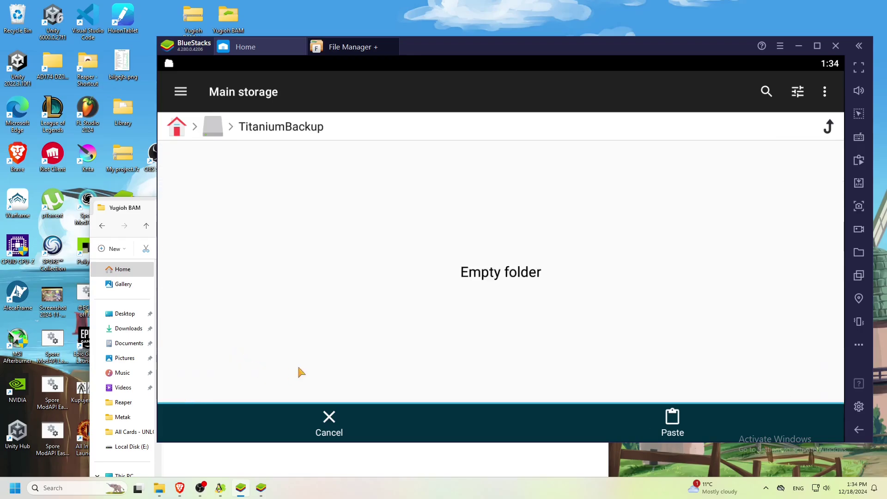
pyautogui.click(676, 421)
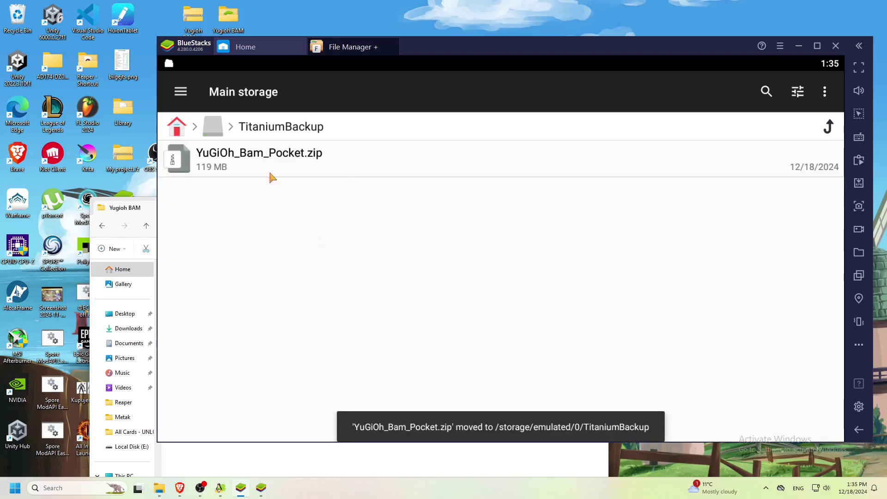
# Extract YuGiOh_Bam_Pocket.zip directly into the TitaniumBackup folder.
pyautogui.click(294, 171)
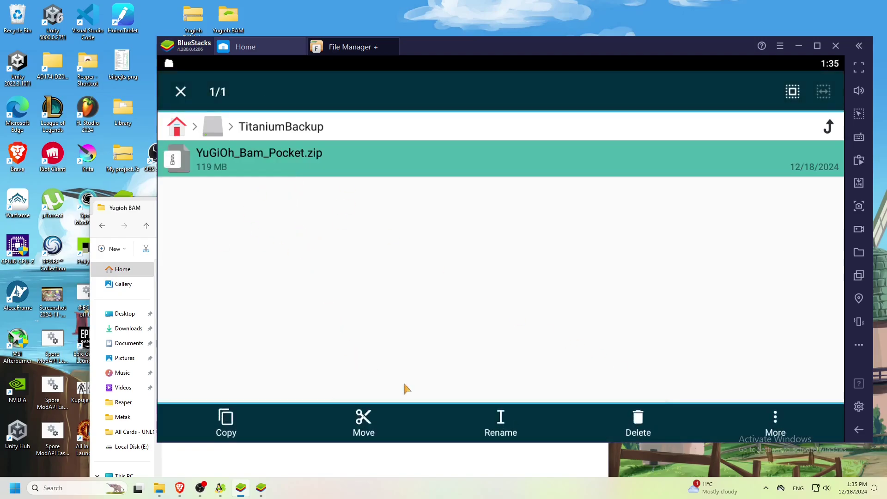
pyautogui.click(776, 417)
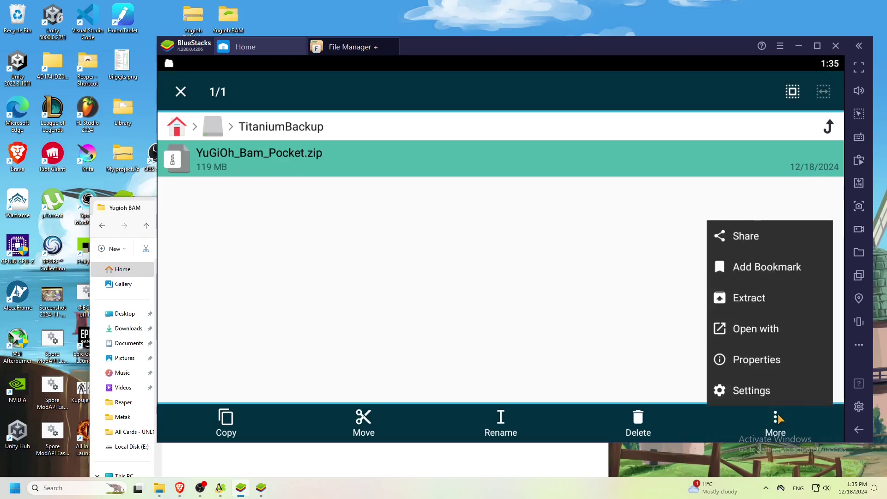
pyautogui.click(749, 298)
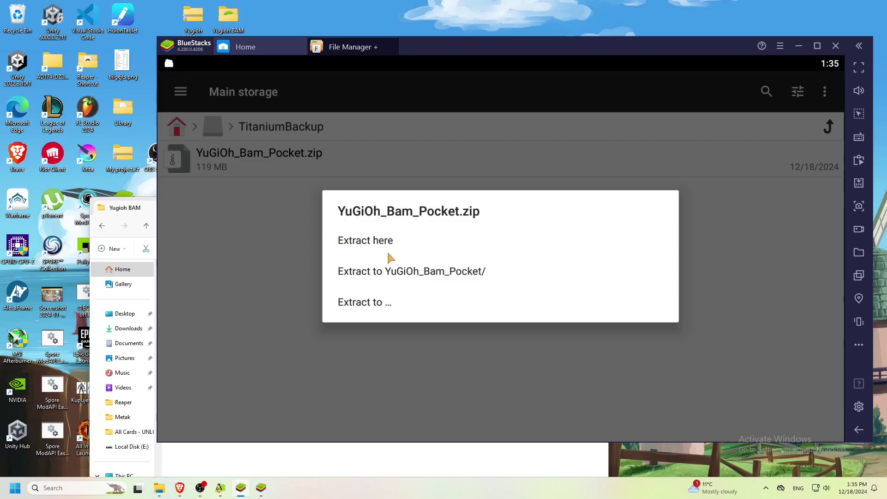
pyautogui.click(365, 240)
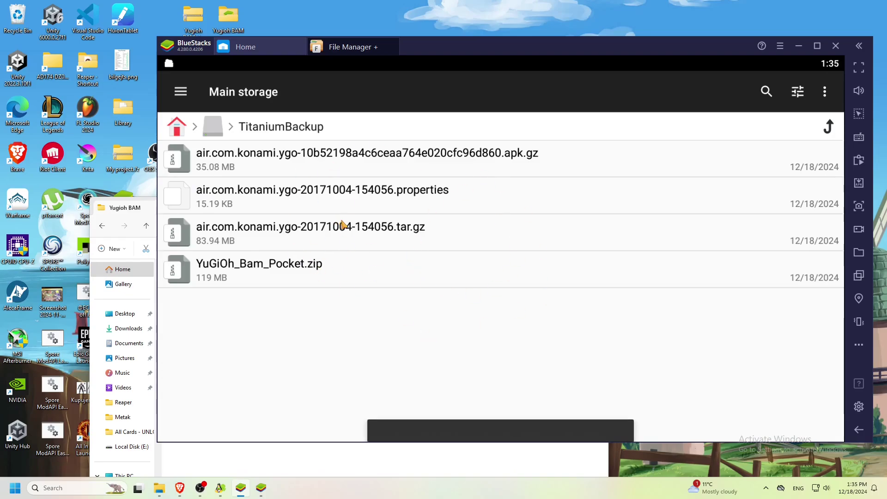
pyautogui.click(353, 230)
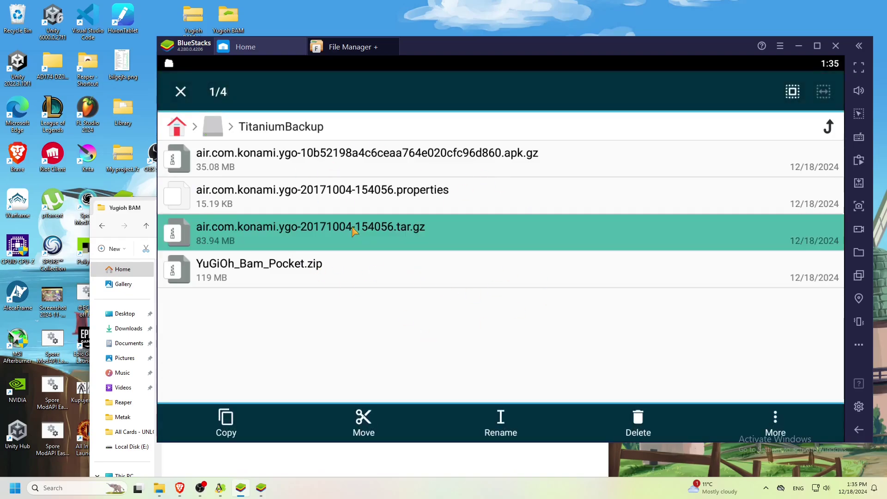
pyautogui.click(382, 159)
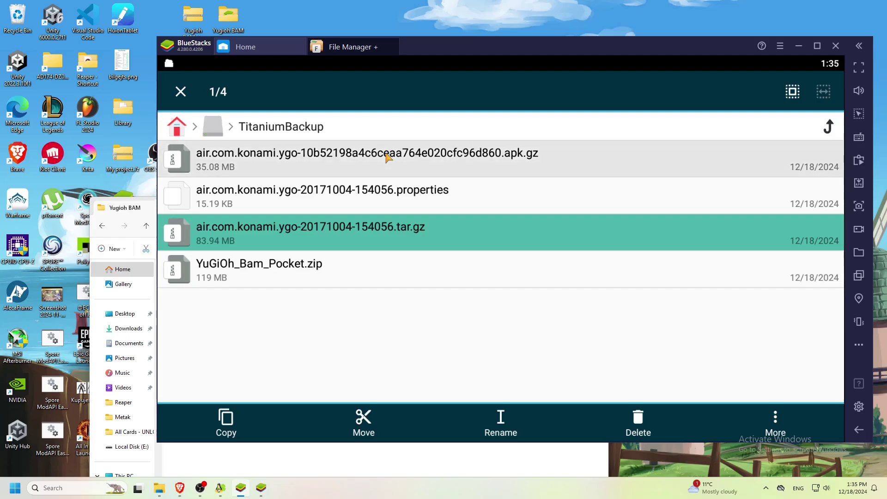
pyautogui.click(360, 167)
pyautogui.click(352, 234)
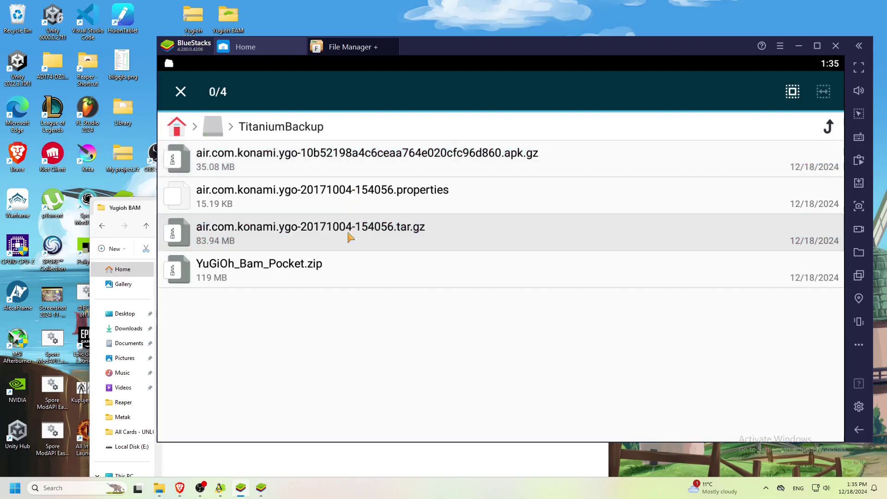
pyautogui.click(352, 160)
pyautogui.click(350, 162)
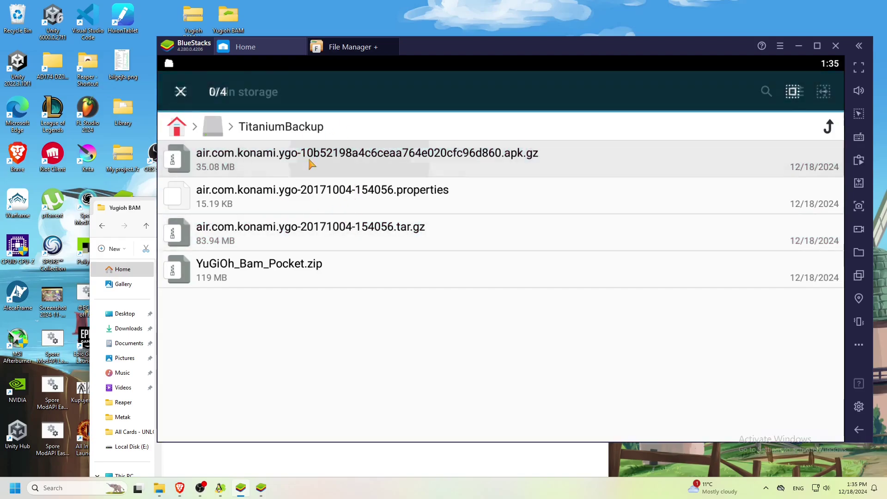
# Extract air.com.konami.ygo-10b52198a4c6ceaa764e020cfc96d860.apk.gz directly into the TitaniumBackup folder.
pyautogui.click(363, 149)
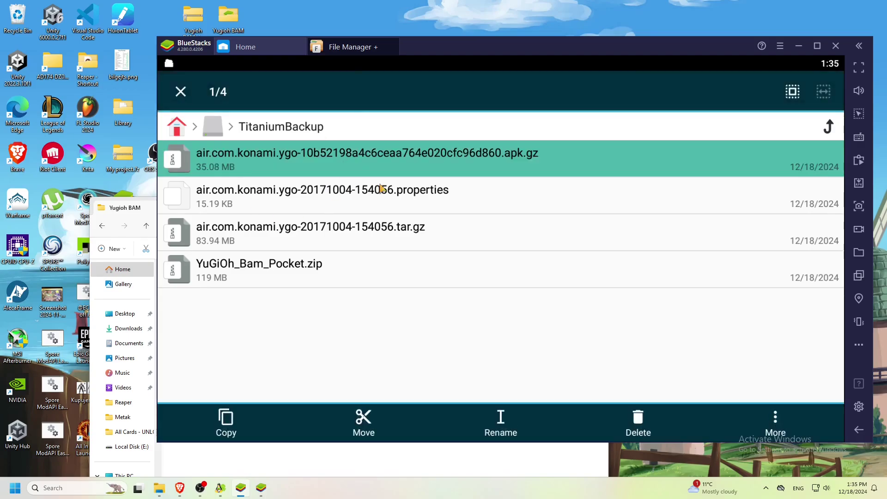
pyautogui.click(773, 418)
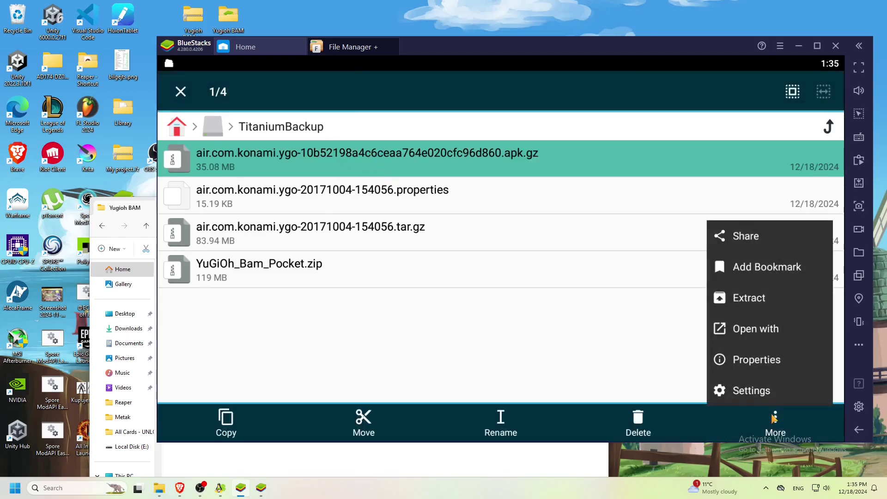
pyautogui.click(752, 298)
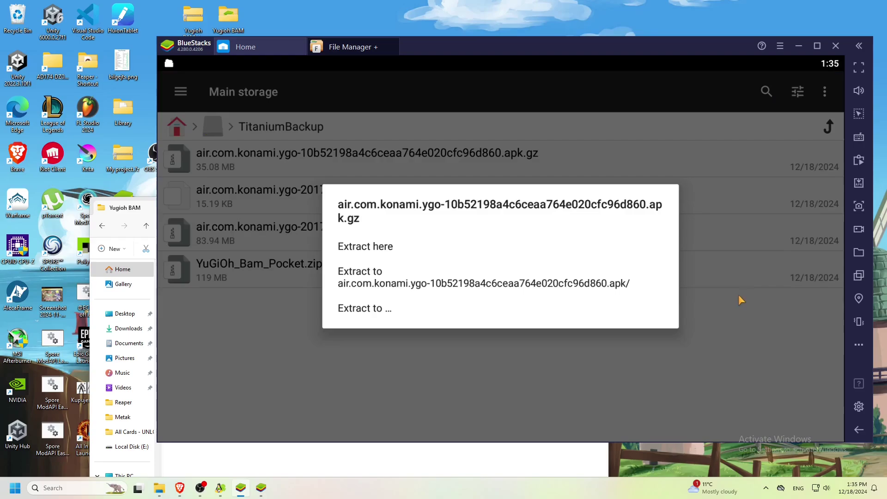
pyautogui.click(387, 246)
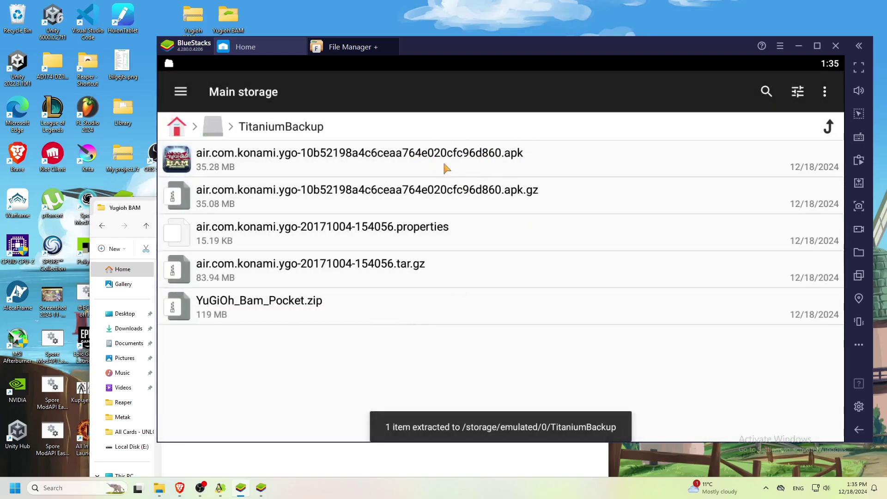
# Install Yu-Gi-Oh! from the extracted .apk file and exit File Manager +.
pyautogui.click(489, 164)
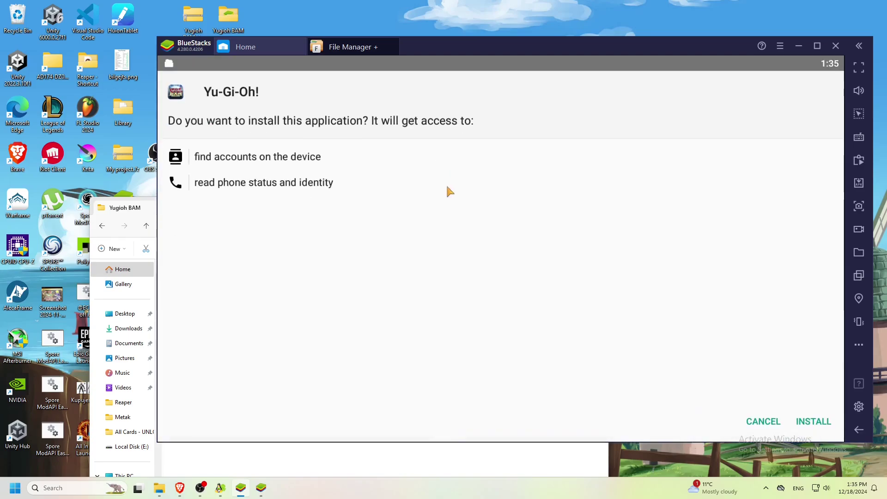
pyautogui.click(812, 422)
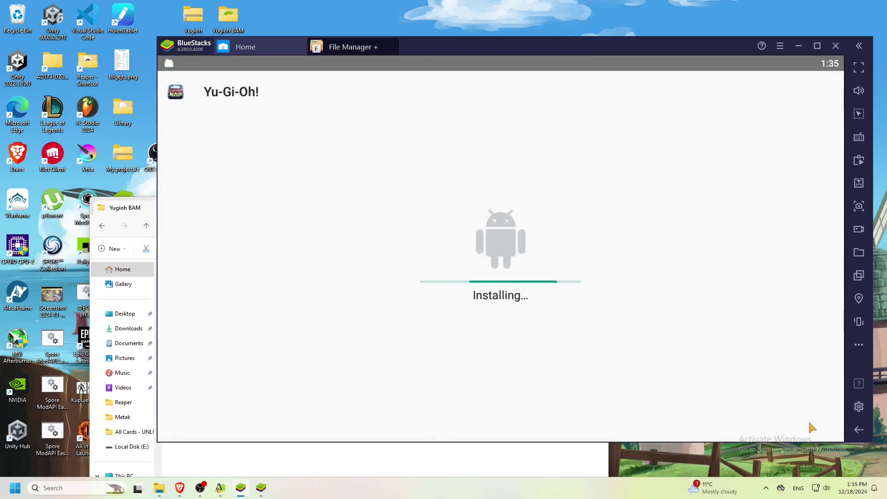
pyautogui.click(785, 422)
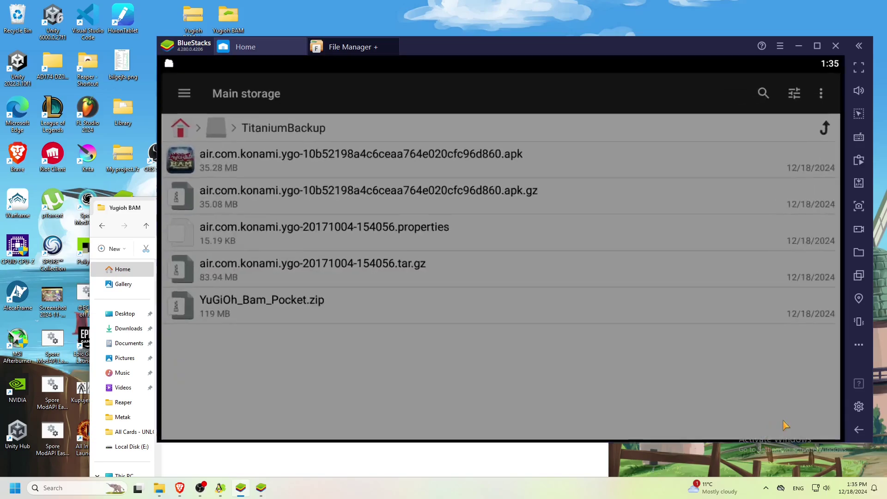
pyautogui.click(862, 430)
pyautogui.click(861, 430)
pyautogui.click(862, 430)
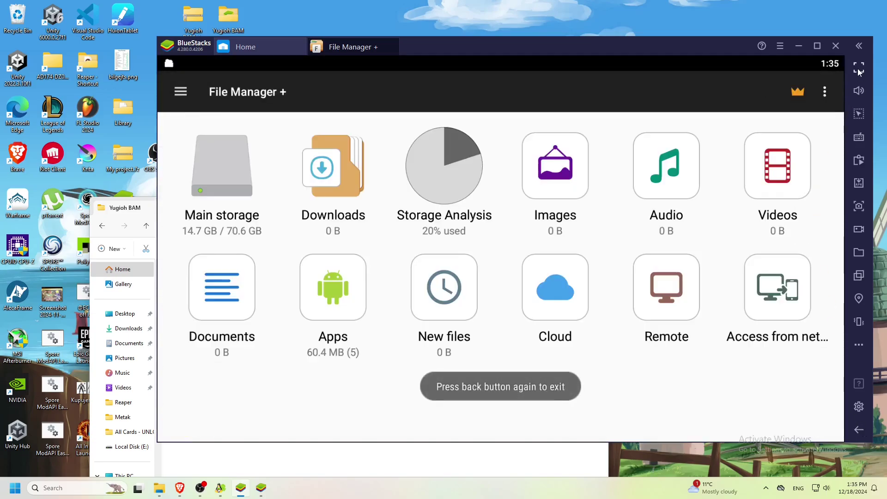
pyautogui.click(860, 434)
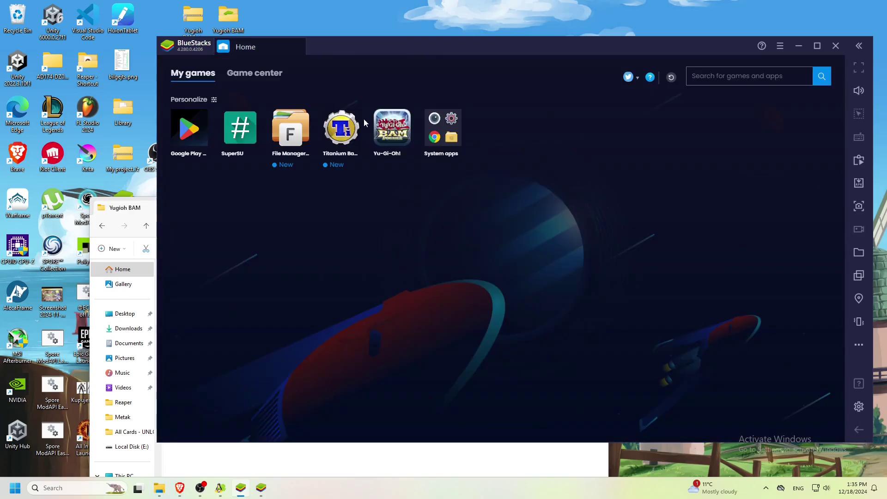
# Restore App+Data for Yu-Gi-Oh! 1.11.1 from its 10/4/17 backup in Titanium Backup, installing the app again, and exit Titanium Backup.
pyautogui.click(336, 139)
pyautogui.click(464, 313)
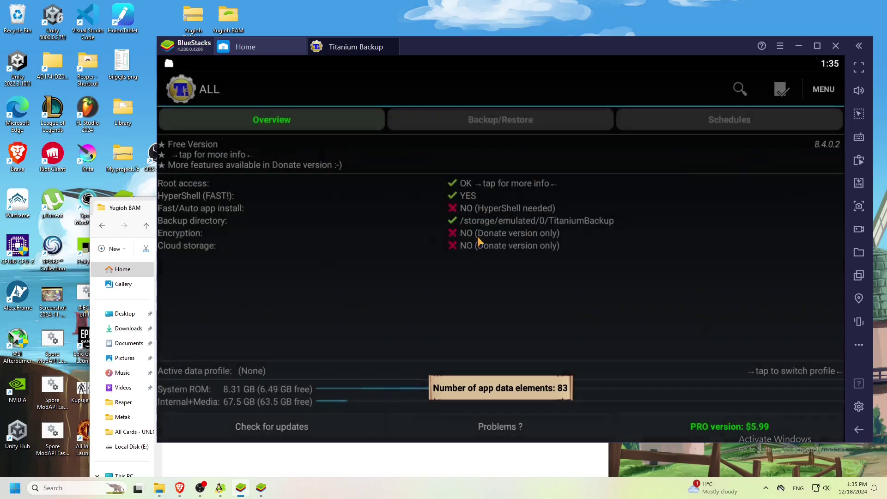
pyautogui.click(505, 122)
pyautogui.click(444, 170)
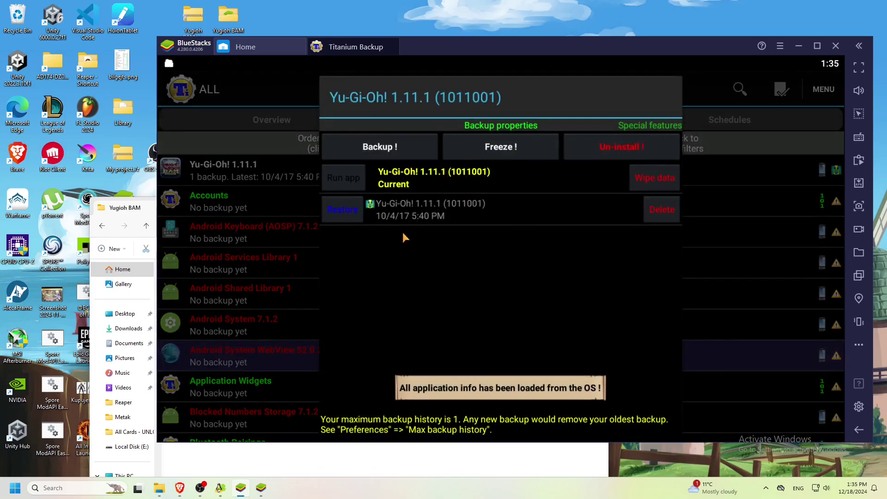
pyautogui.click(348, 212)
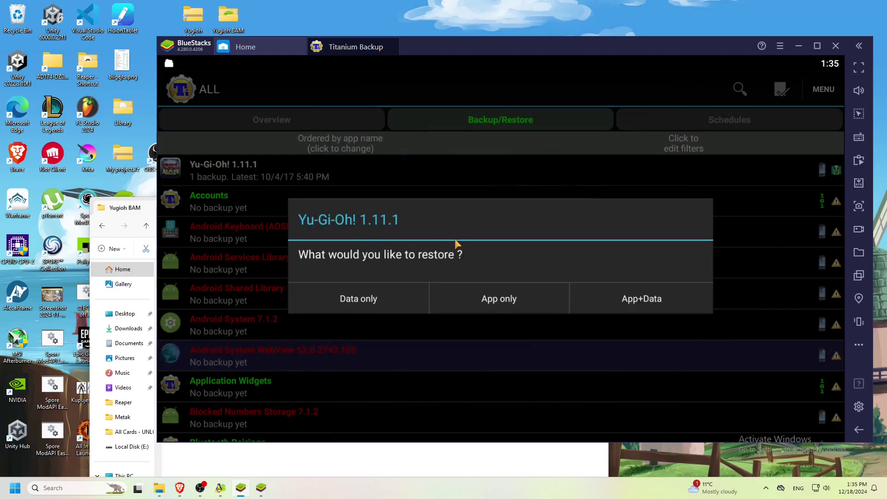
pyautogui.click(662, 297)
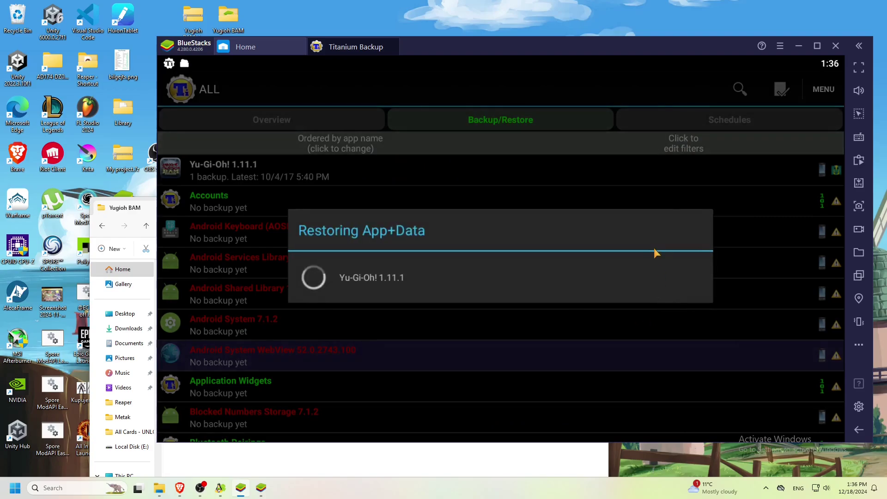
pyautogui.click(824, 426)
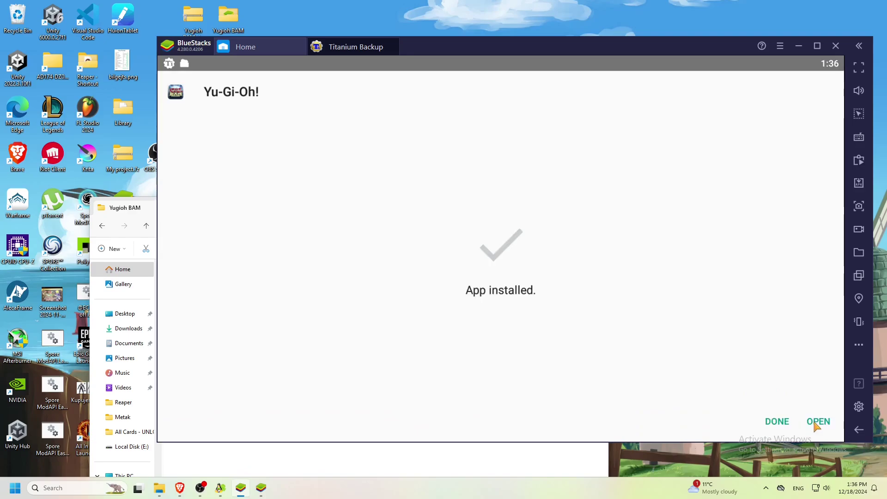
pyautogui.click(786, 422)
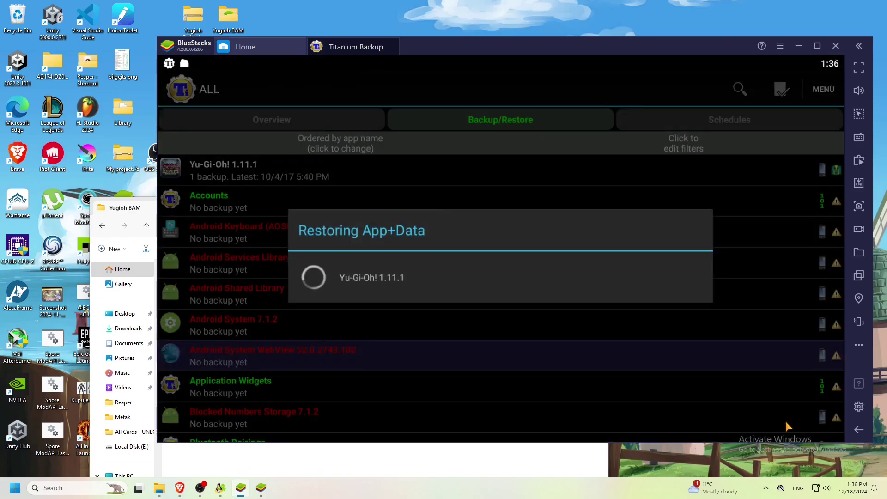
pyautogui.click(860, 430)
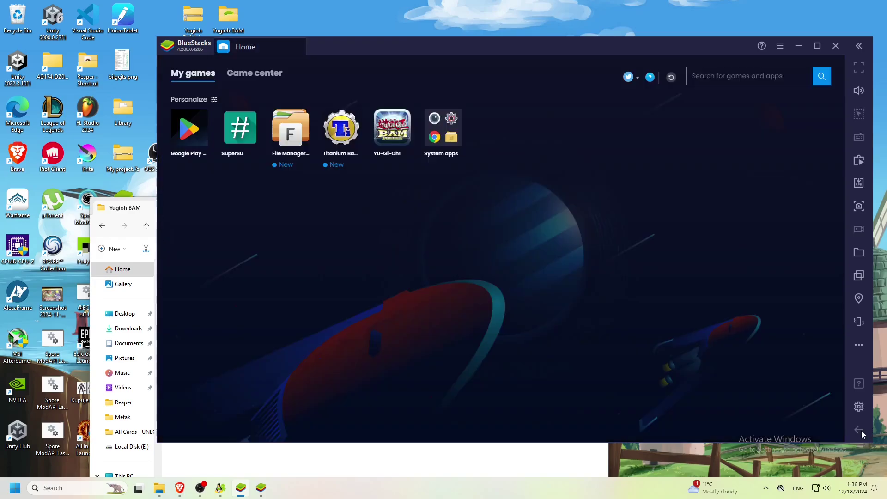
# Launch Yu-Gi-Oh! in full screen, choose to play offline and dismiss the Breaking News notice.
pyautogui.click(393, 141)
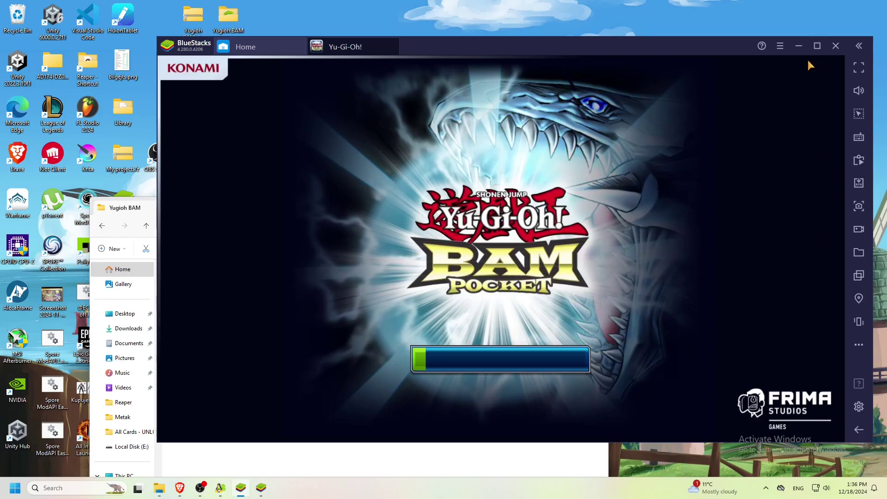
pyautogui.click(856, 69)
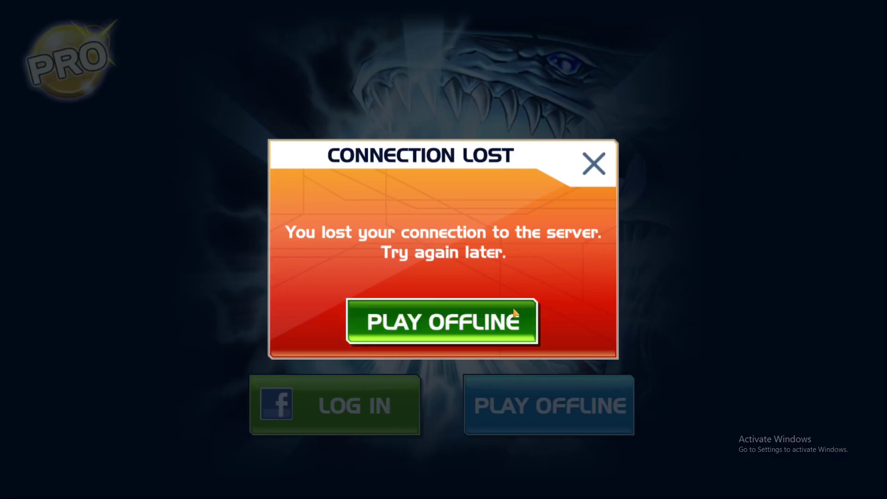
pyautogui.click(490, 318)
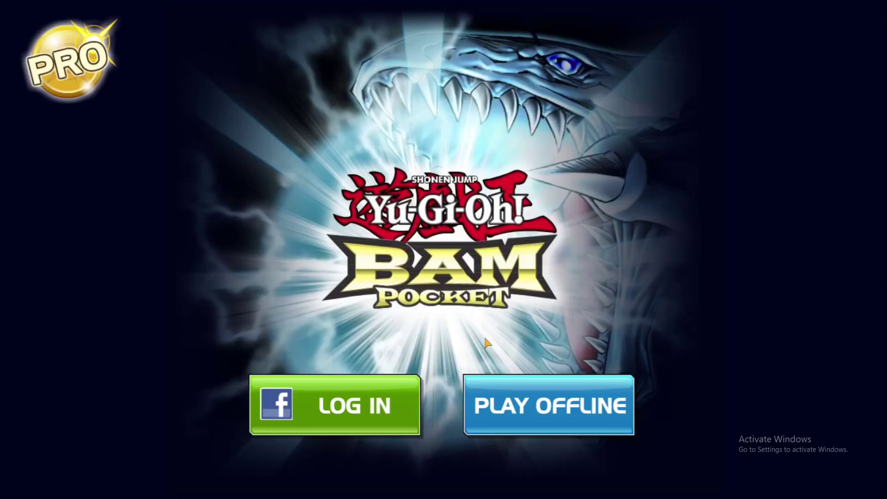
pyautogui.click(540, 413)
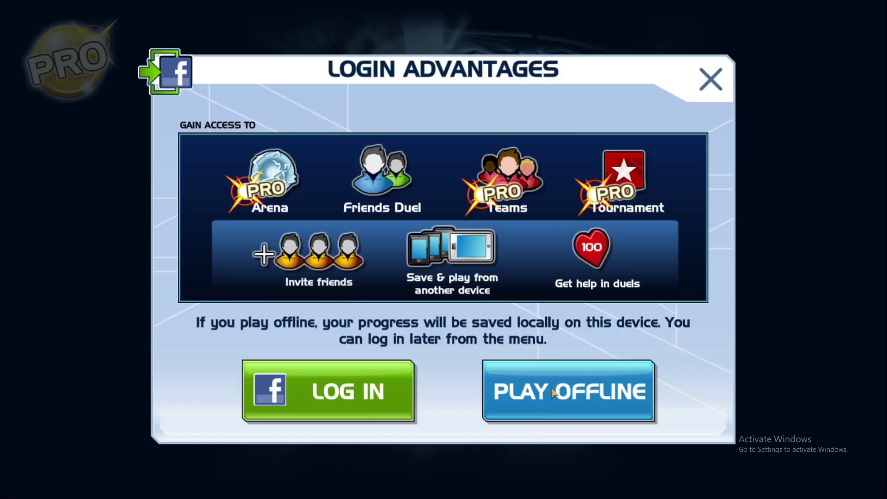
pyautogui.click(554, 392)
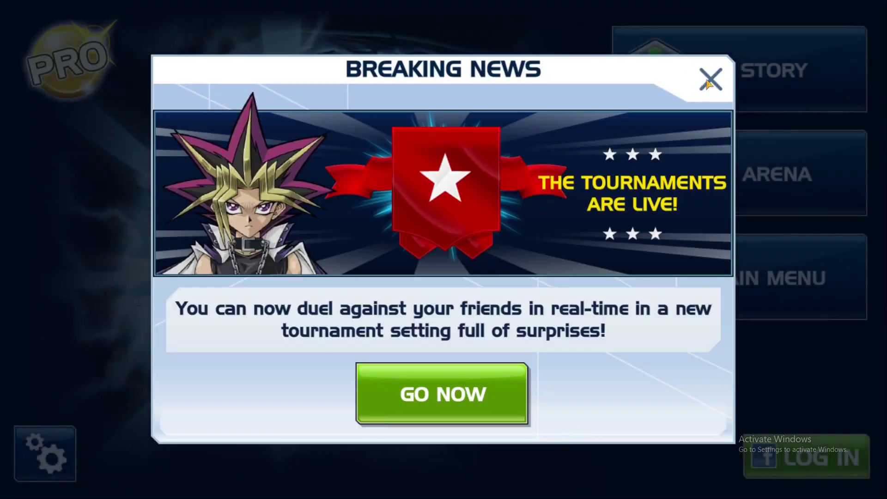
pyautogui.click(708, 81)
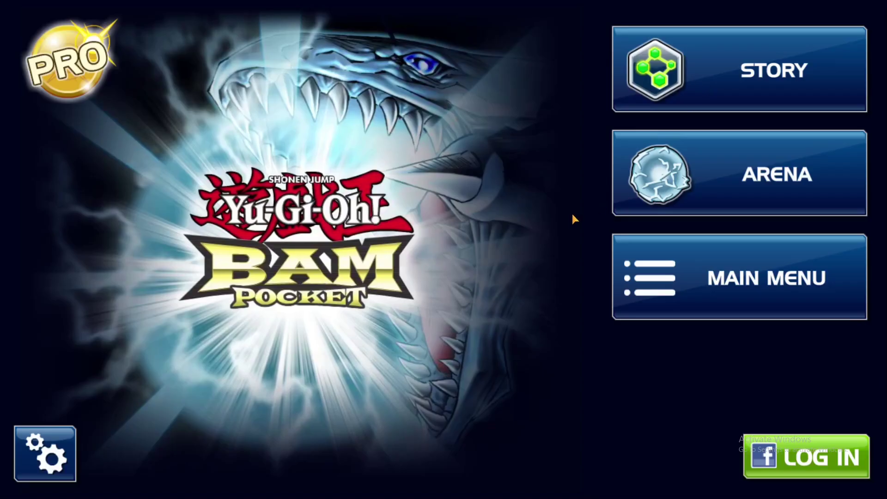
# Enter story mode and start the duel against B!-T LV.1 from the map.
pyautogui.click(721, 66)
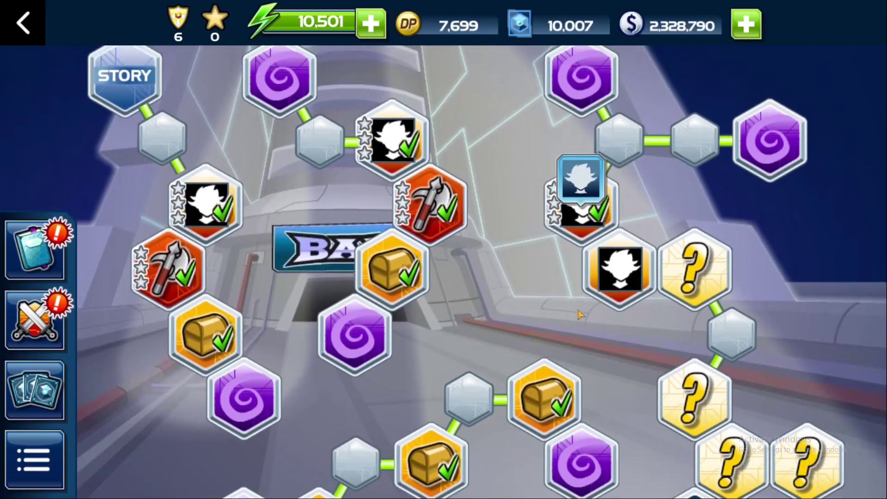
pyautogui.click(616, 271)
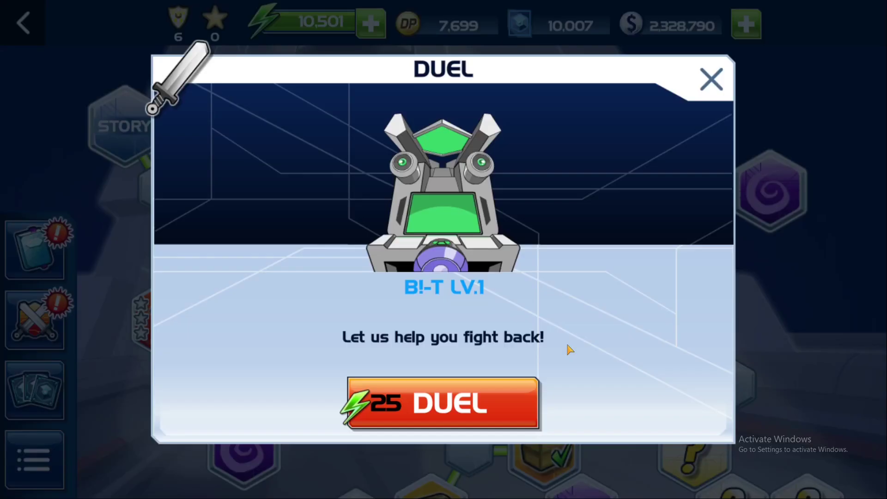
pyautogui.click(526, 383)
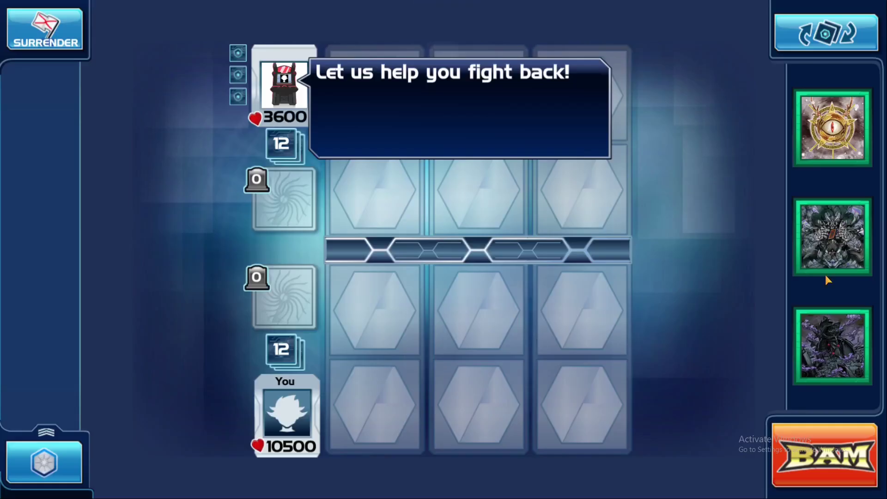
# Place two green-framed cards in the back row's middle and left slots, play out the duel with BAM and accept the reward.
pyautogui.moveTo(833, 237); pyautogui.dragTo(478, 402)
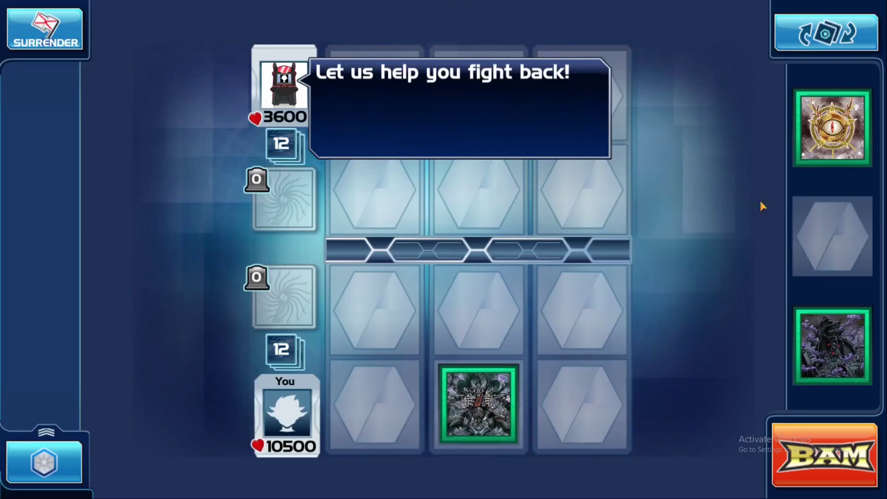
pyautogui.moveTo(826, 353); pyautogui.dragTo(367, 418)
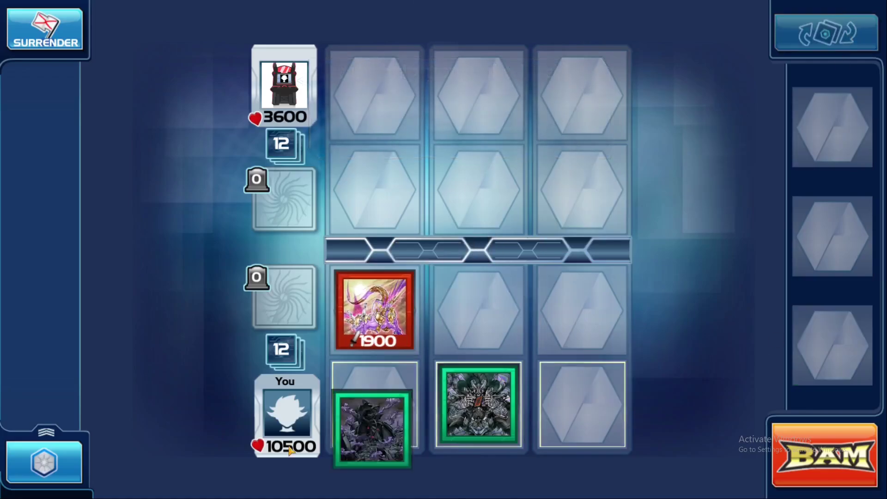
pyautogui.click(829, 469)
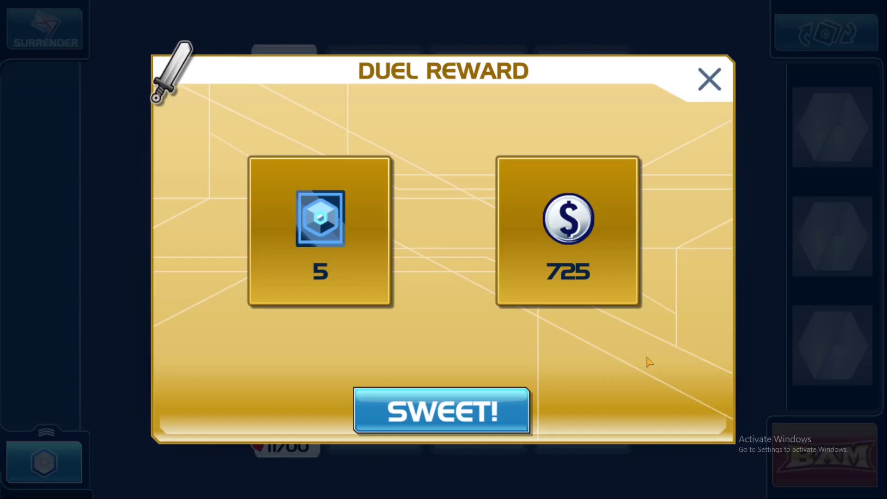
pyautogui.click(425, 412)
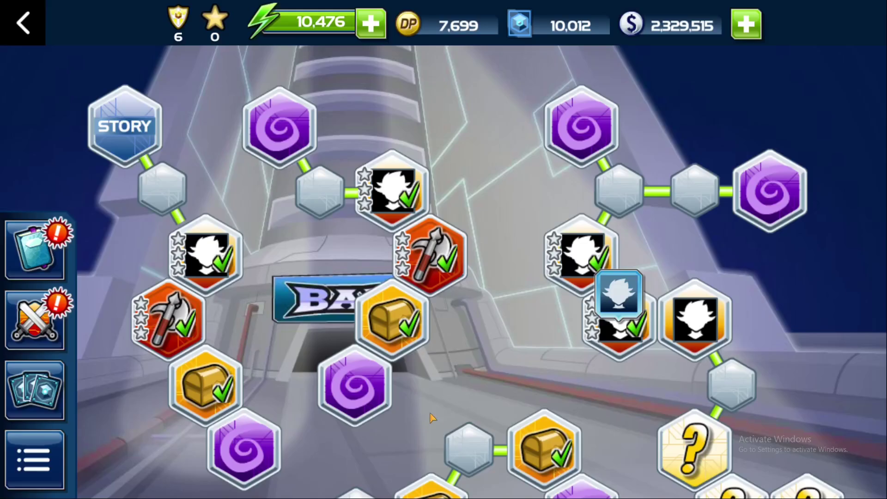
# Buy a Series 2 Root of Evil booster pack in the shop, preview its green-framed card and accept the cards.
pyautogui.click(60, 449)
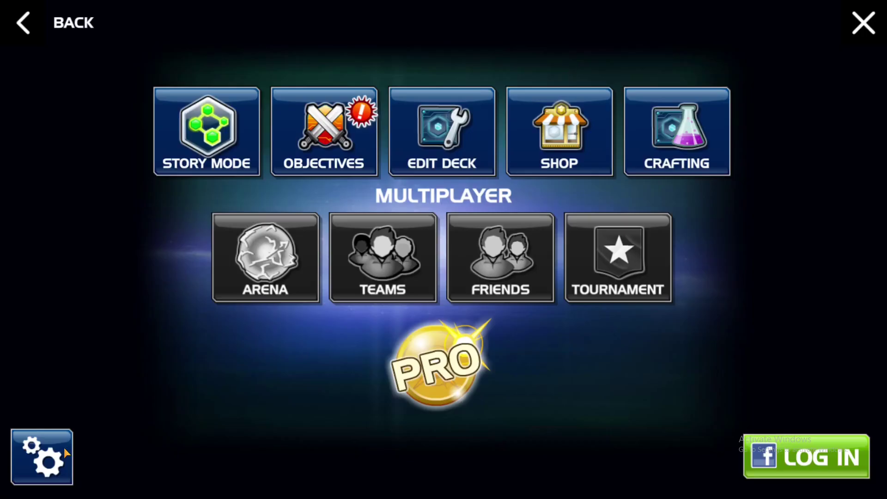
pyautogui.click(560, 138)
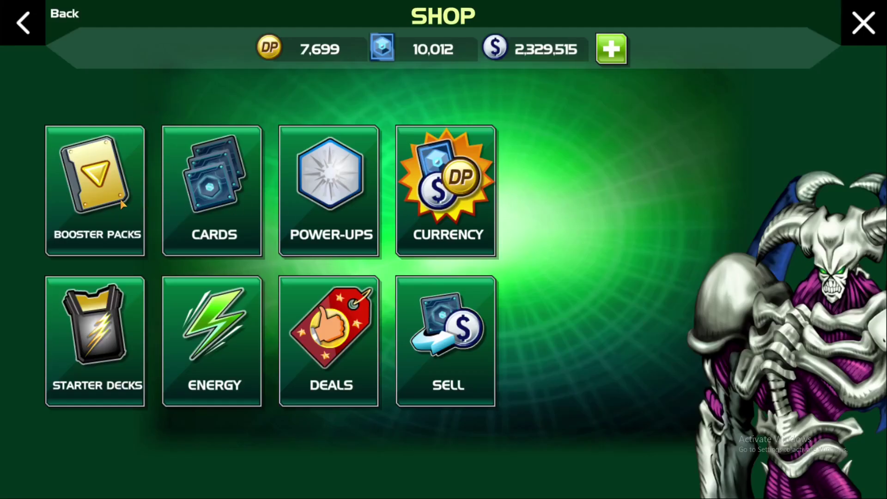
pyautogui.click(122, 203)
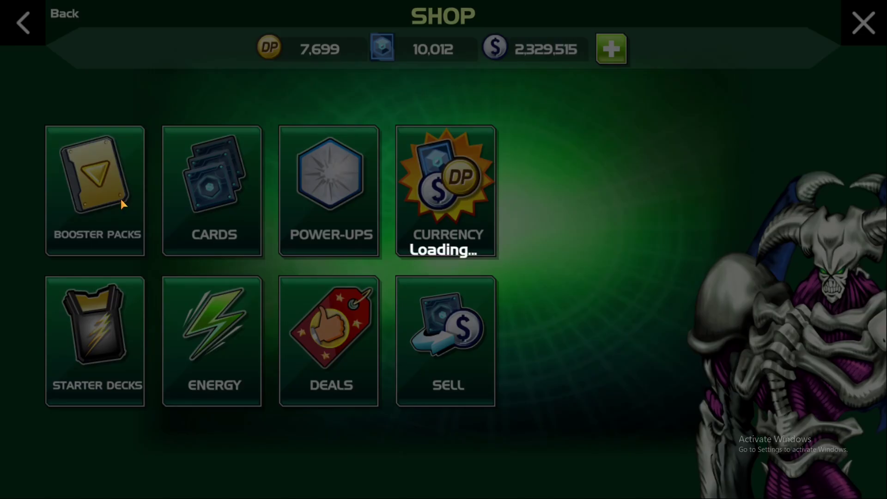
pyautogui.moveTo(762, 267); pyautogui.dragTo(9, 253)
pyautogui.click(772, 393)
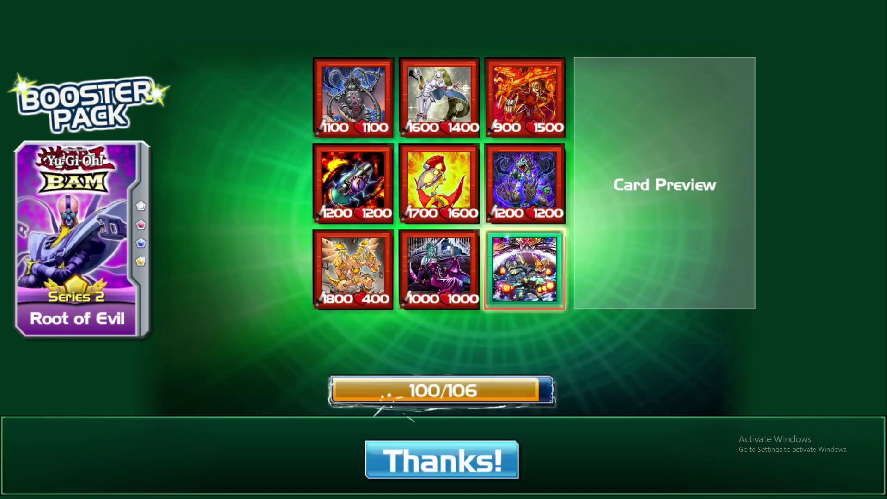
pyautogui.click(537, 262)
pyautogui.click(436, 459)
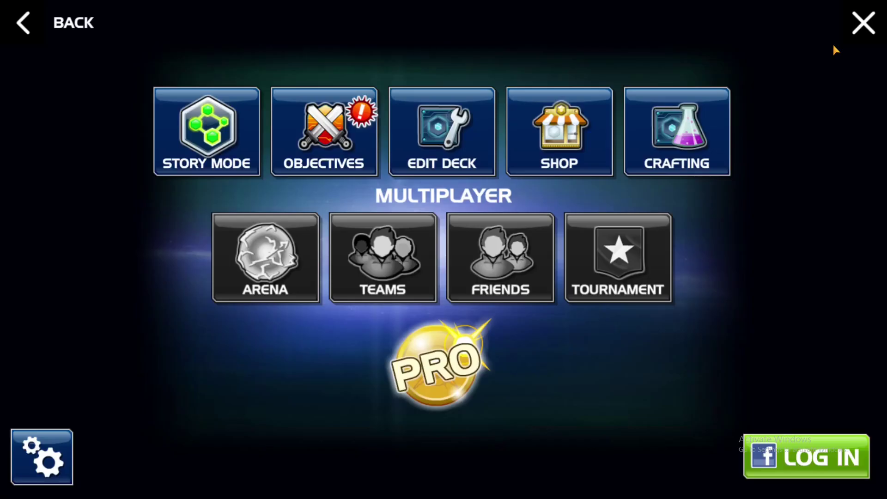
# Reopen the shop from the main menu, close it again and leave full-screen mode.
pyautogui.click(559, 134)
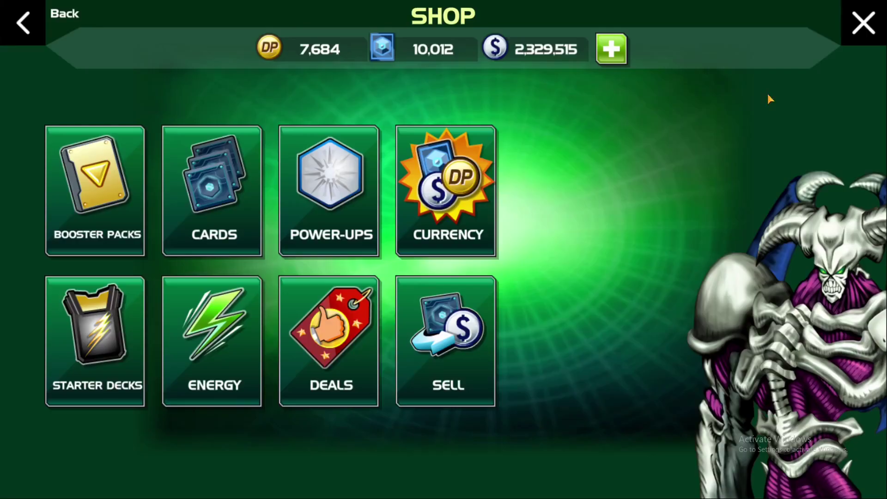
pyautogui.click(848, 21)
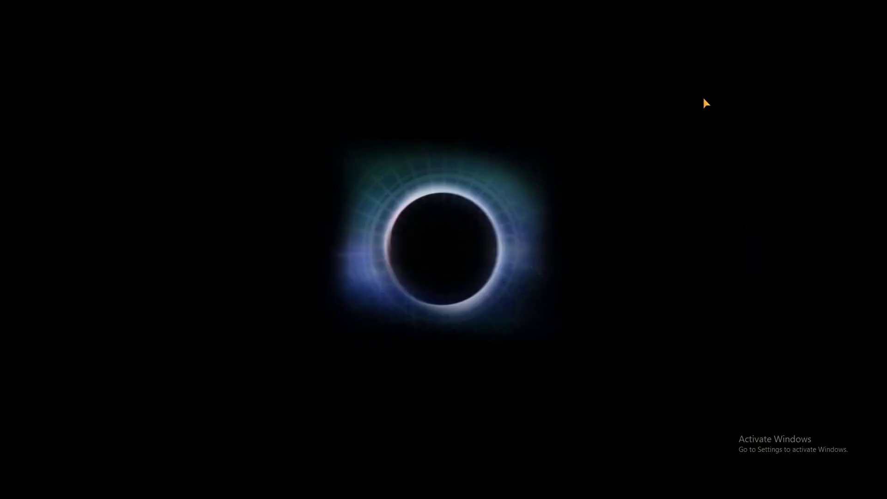
pyautogui.press('F11')
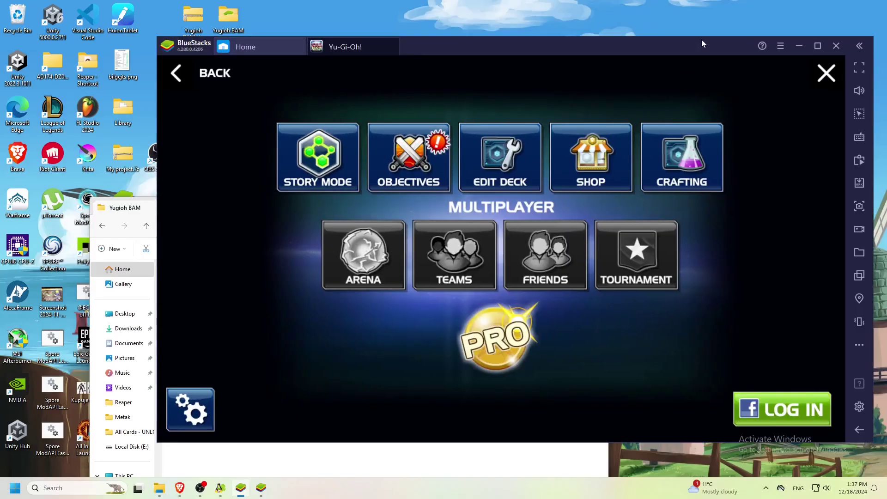
# Close the main menu and back out through the story maps to the game's quit prompt.
pyautogui.click(825, 72)
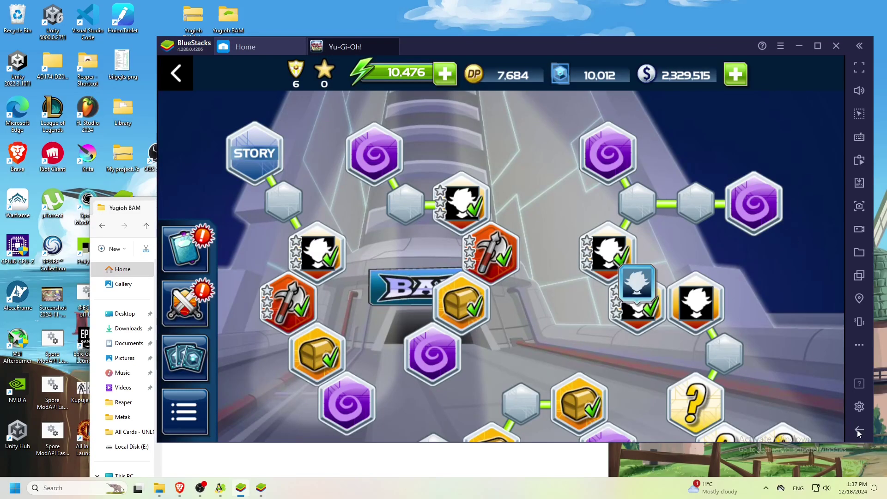
pyautogui.click(858, 430)
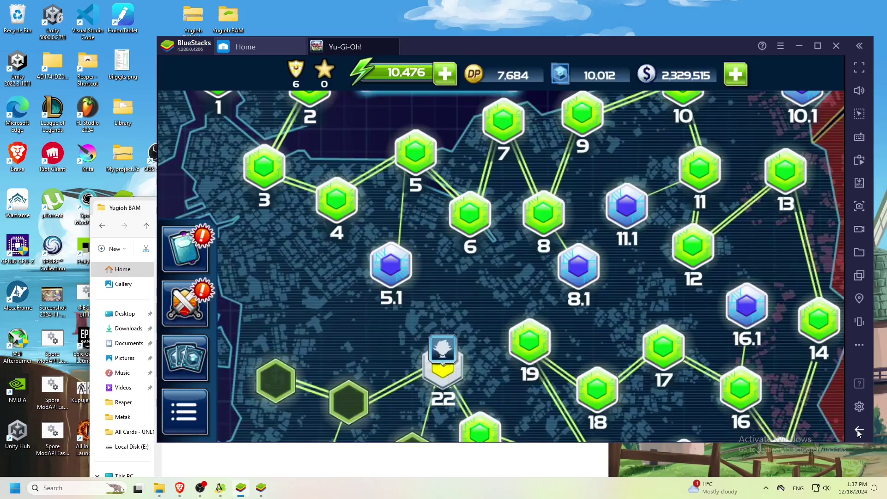
pyautogui.click(857, 430)
pyautogui.click(857, 430)
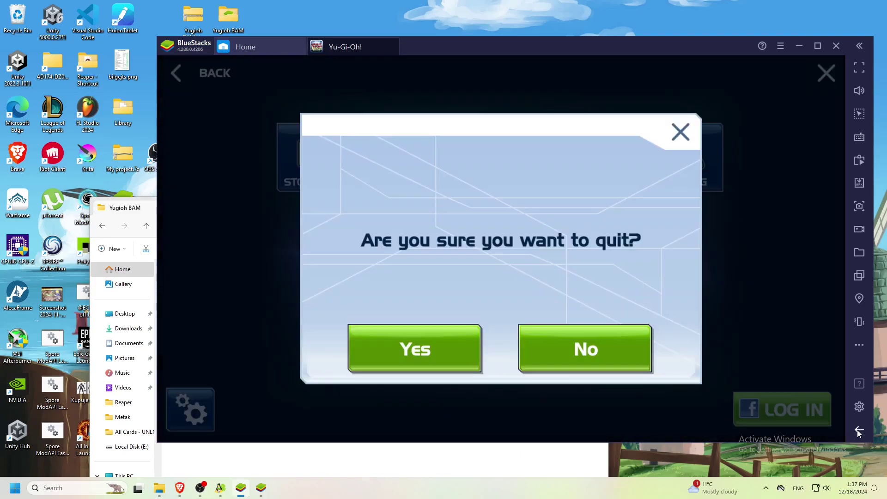